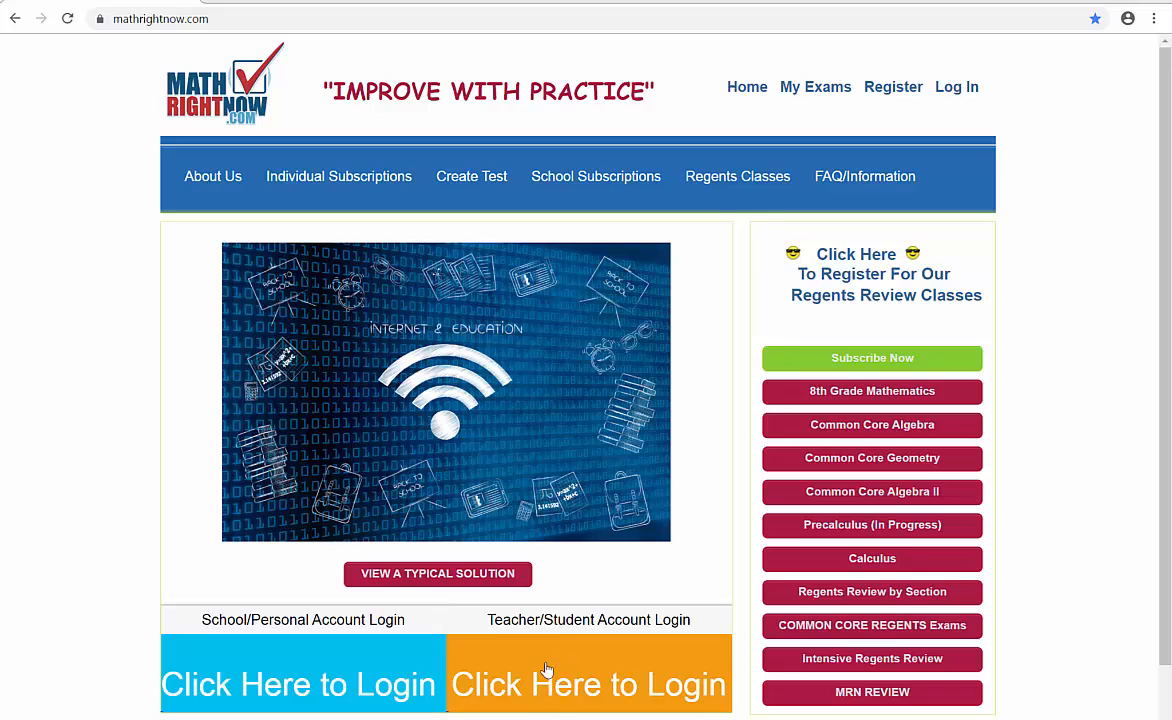
- Sign in through the teacher/student account login with the account e-mail and password
left_click(583, 673)
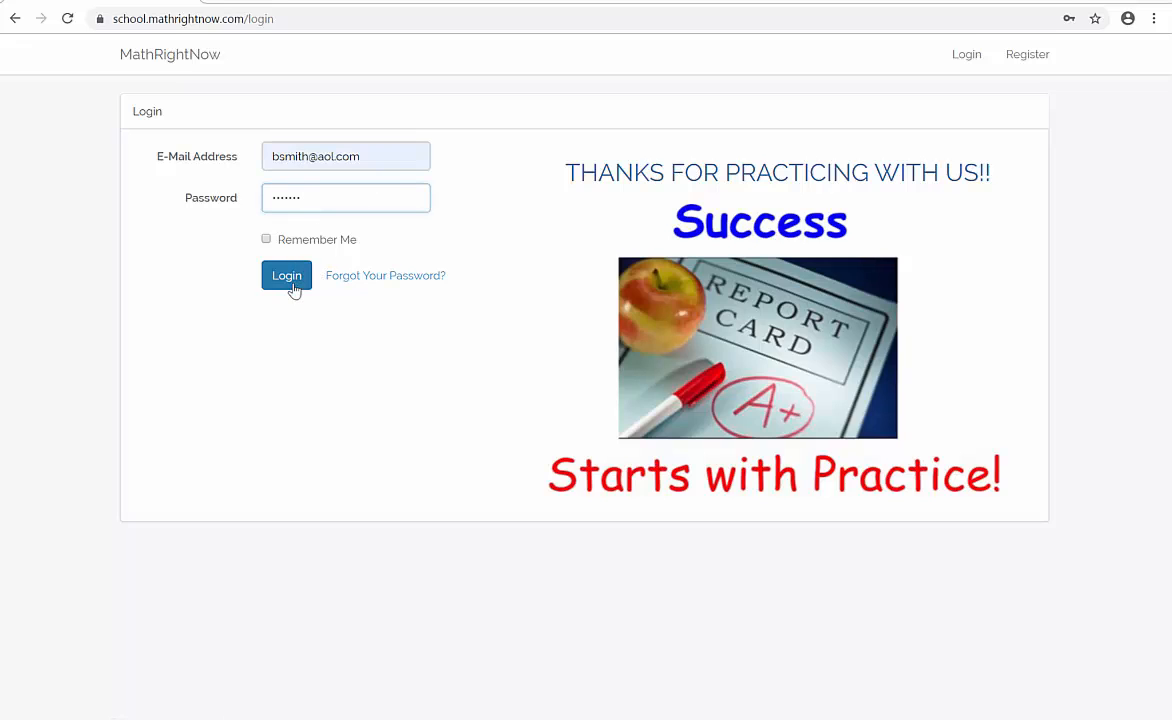
left_click(293, 289)
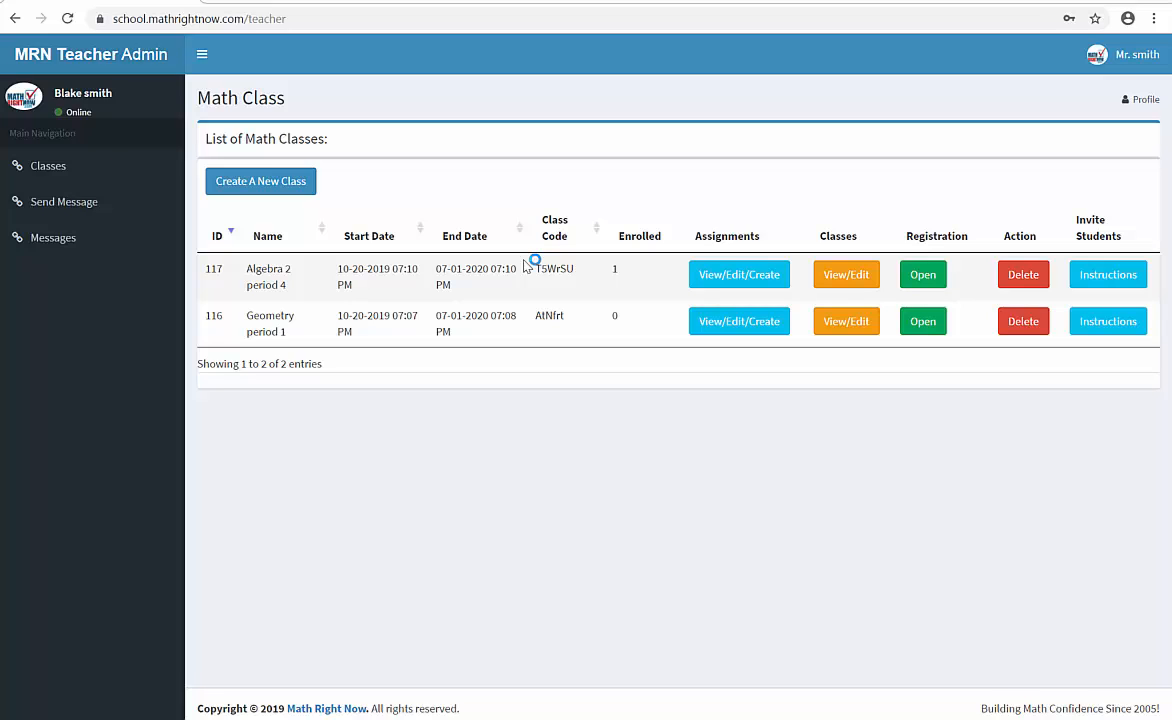
- Start a new assignment from the Algebra 2 period 4 class and name it "Test # 5 review"
left_click(741, 285)
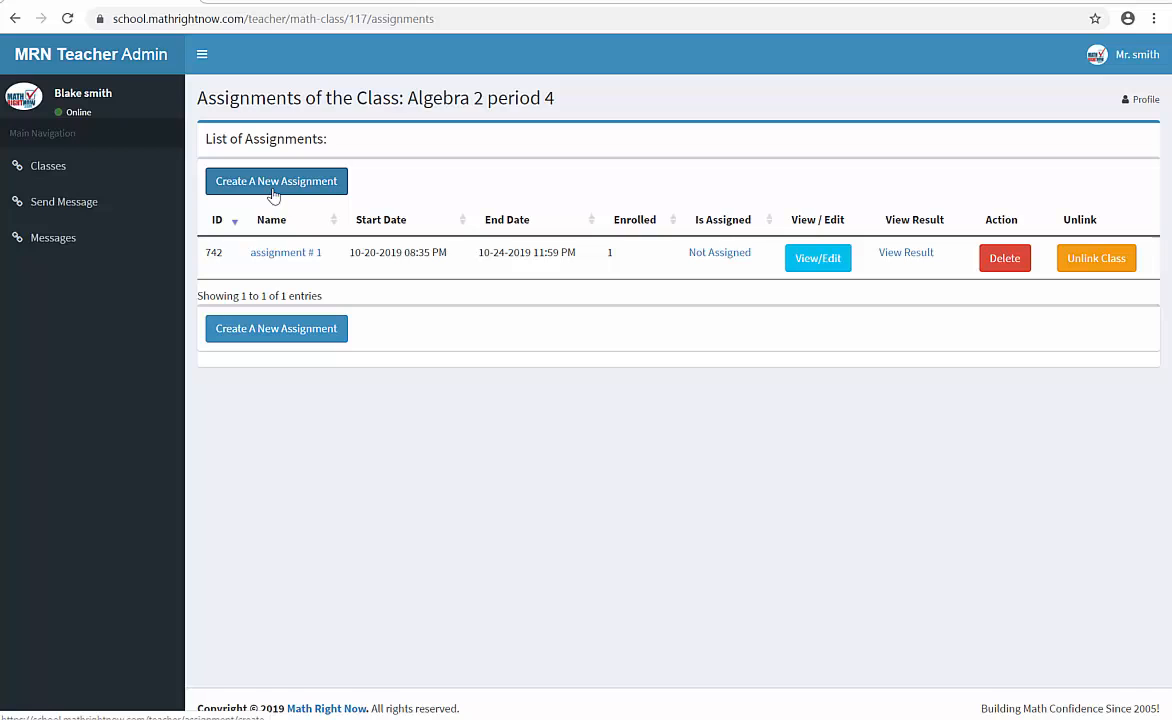
left_click(273, 185)
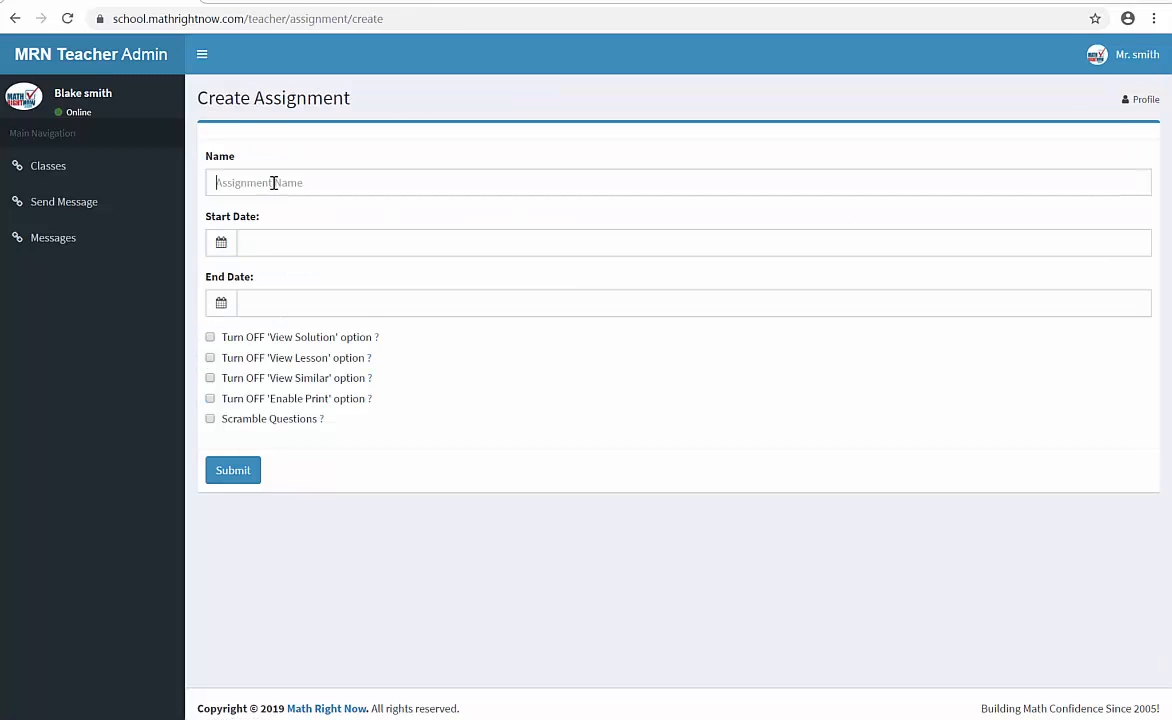
left_click(273, 183)
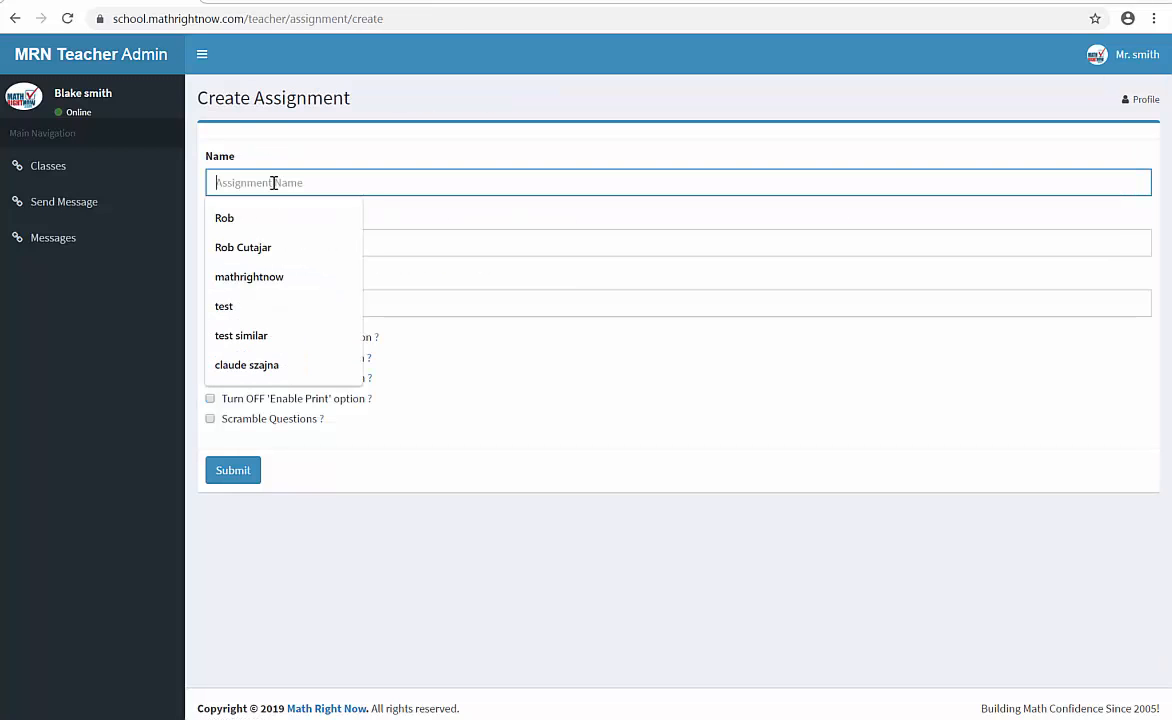
type("Test")
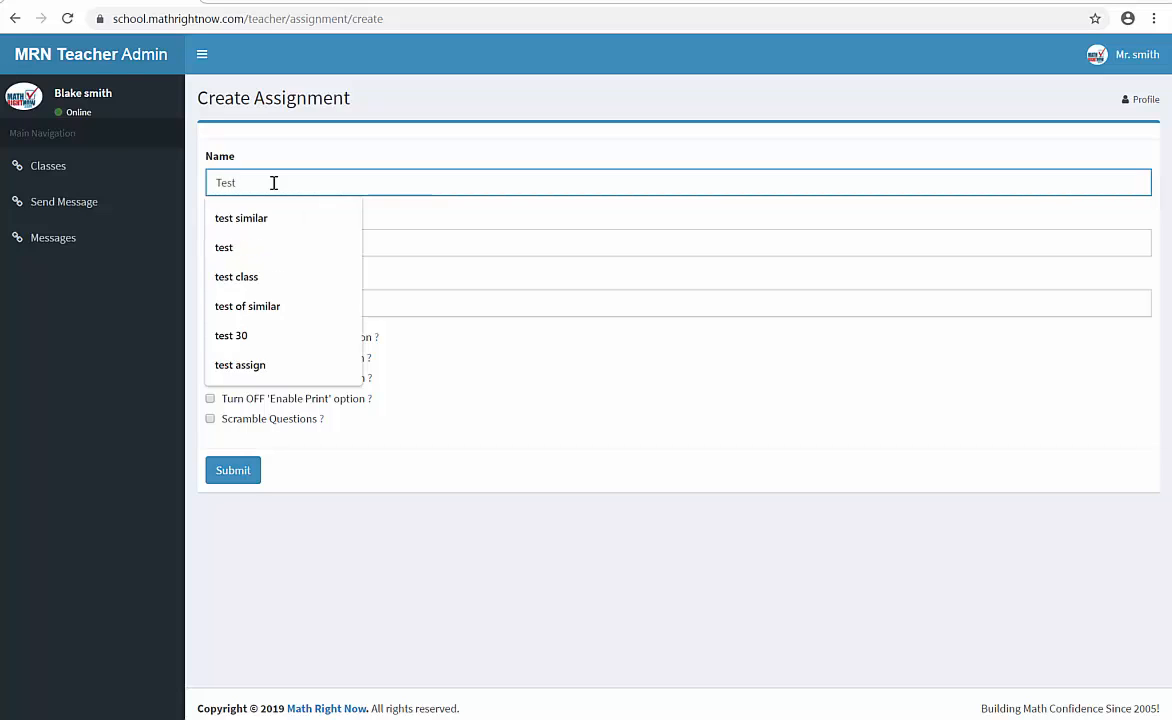
type(" # v5")
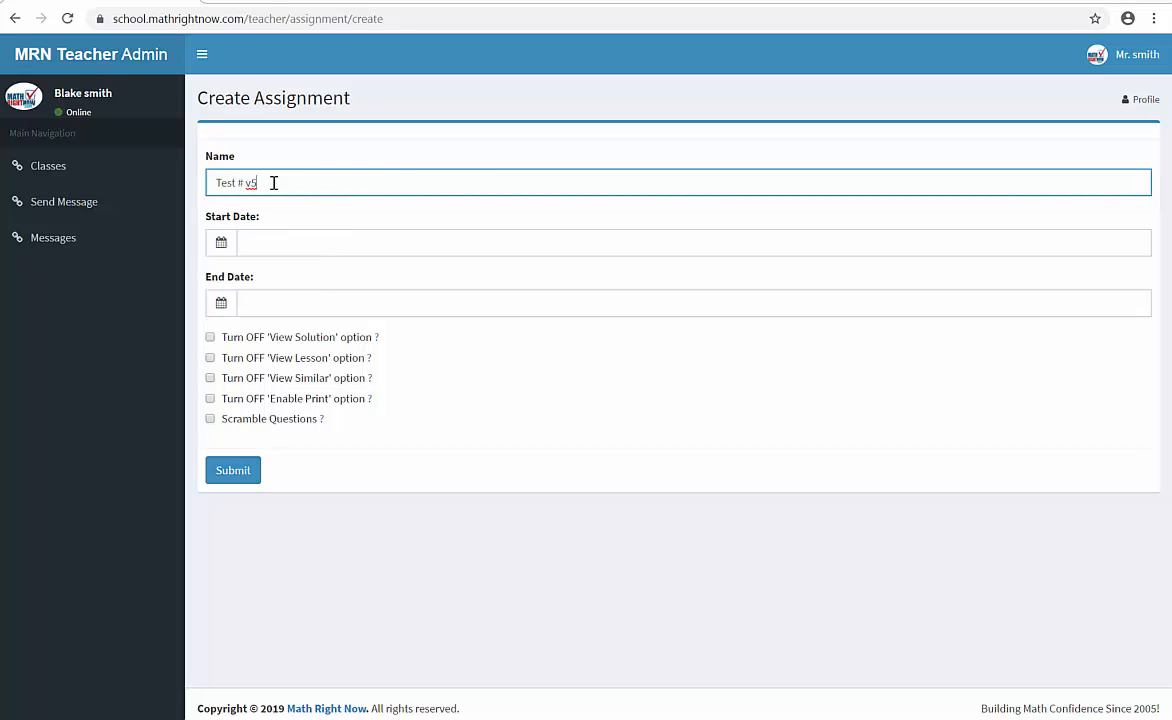
key("BackSpace")
key("BackSpace")
type("5")
- Set the assignment's start date to 10/23/2019 3:00 PM
left_click(221, 243)
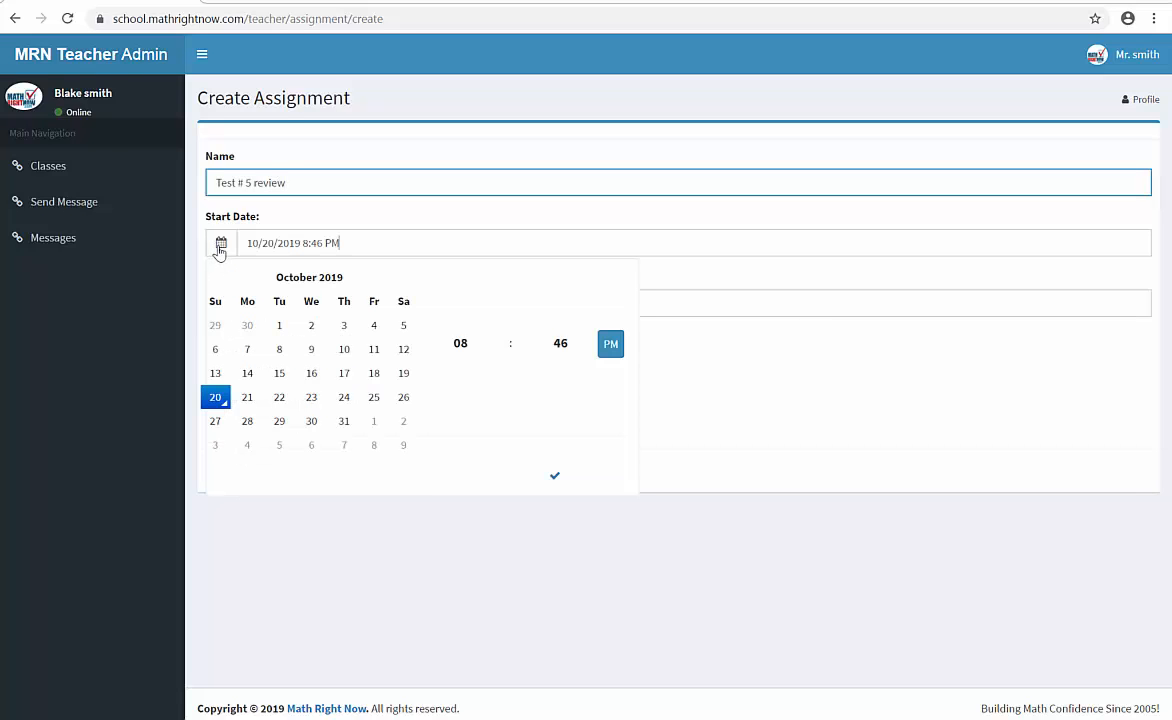
left_click(280, 399)
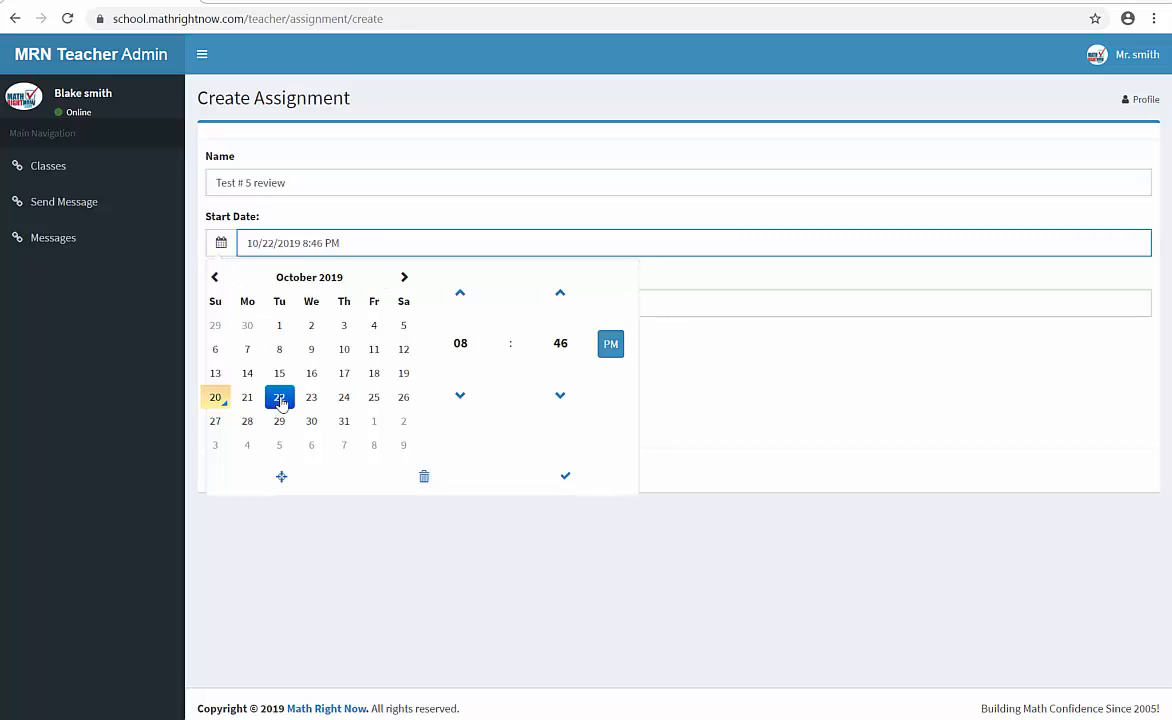
left_click(460, 294)
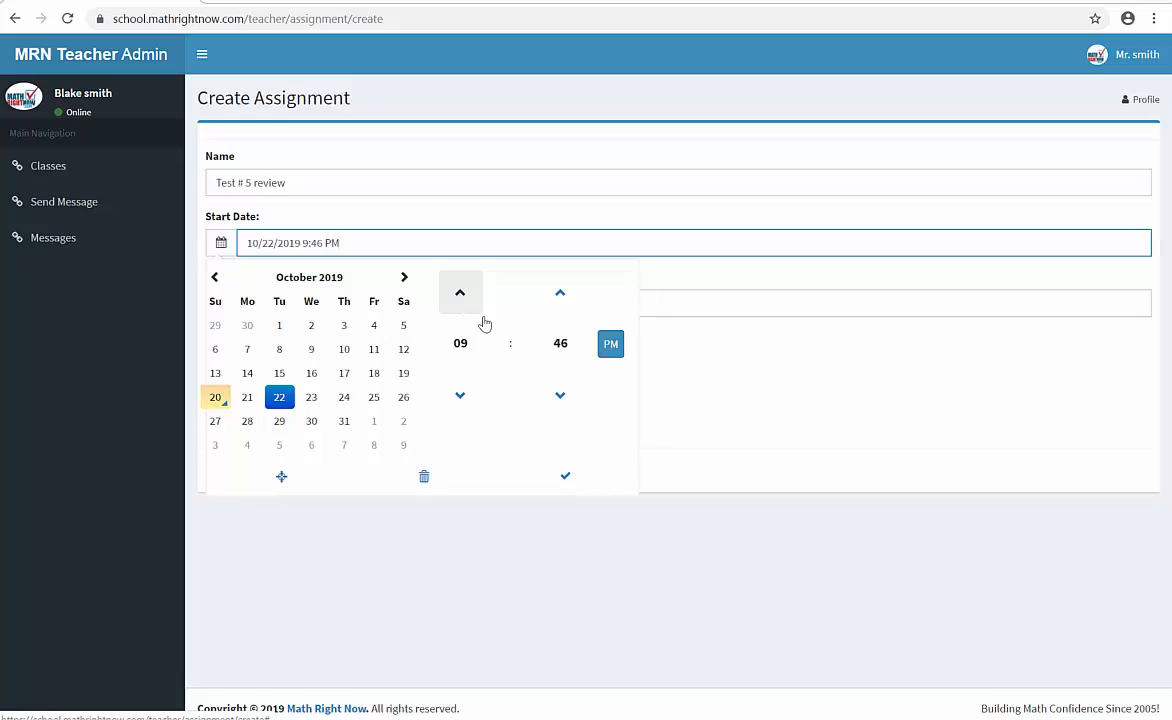
left_click(460, 293)
left_click(460, 293)
left_click(460, 293)
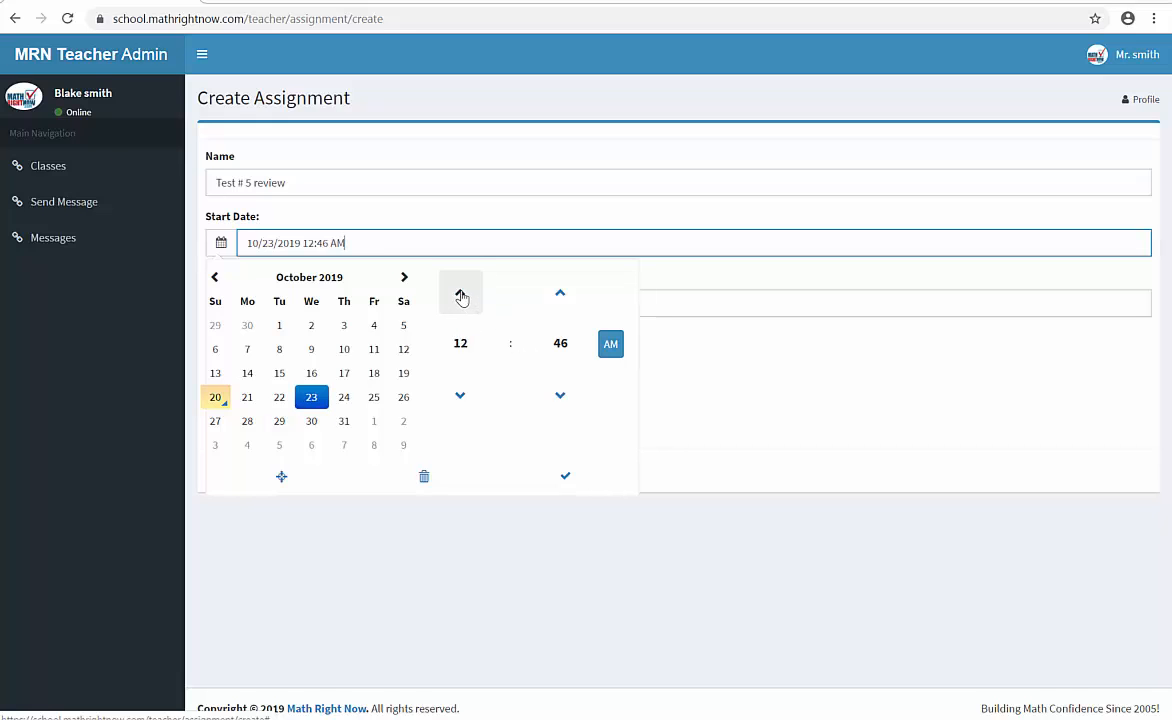
left_click(460, 294)
left_click(460, 294)
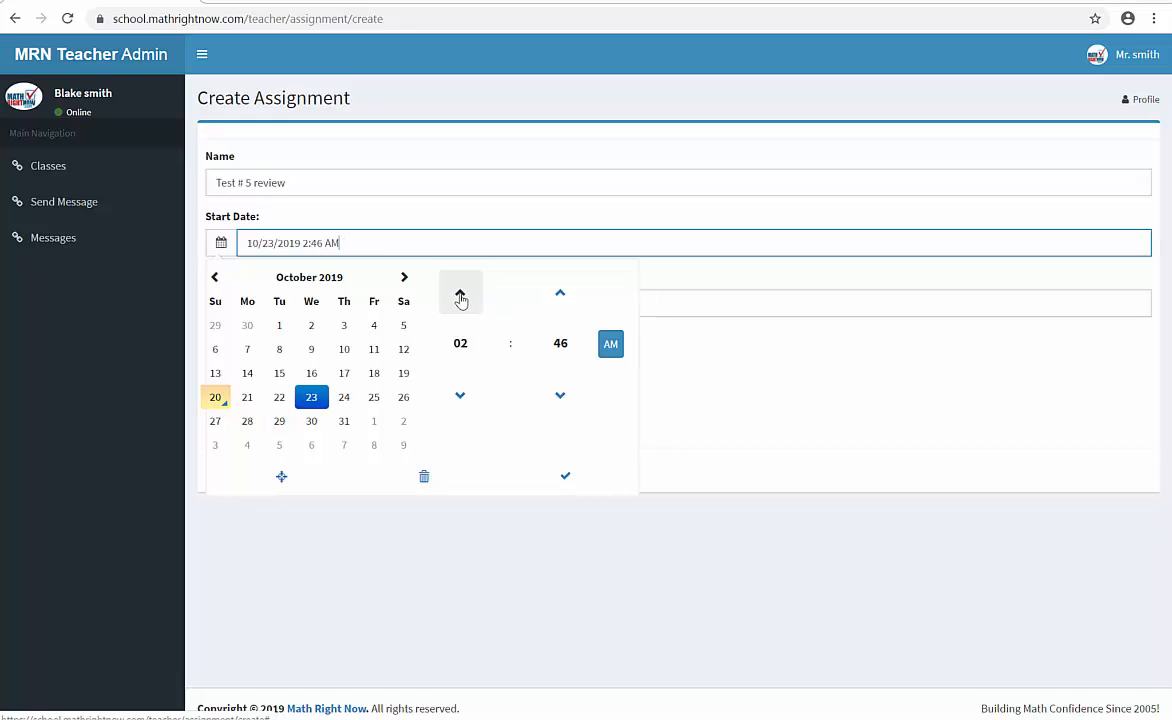
left_click(560, 396)
left_click(560, 396)
left_click(560, 294)
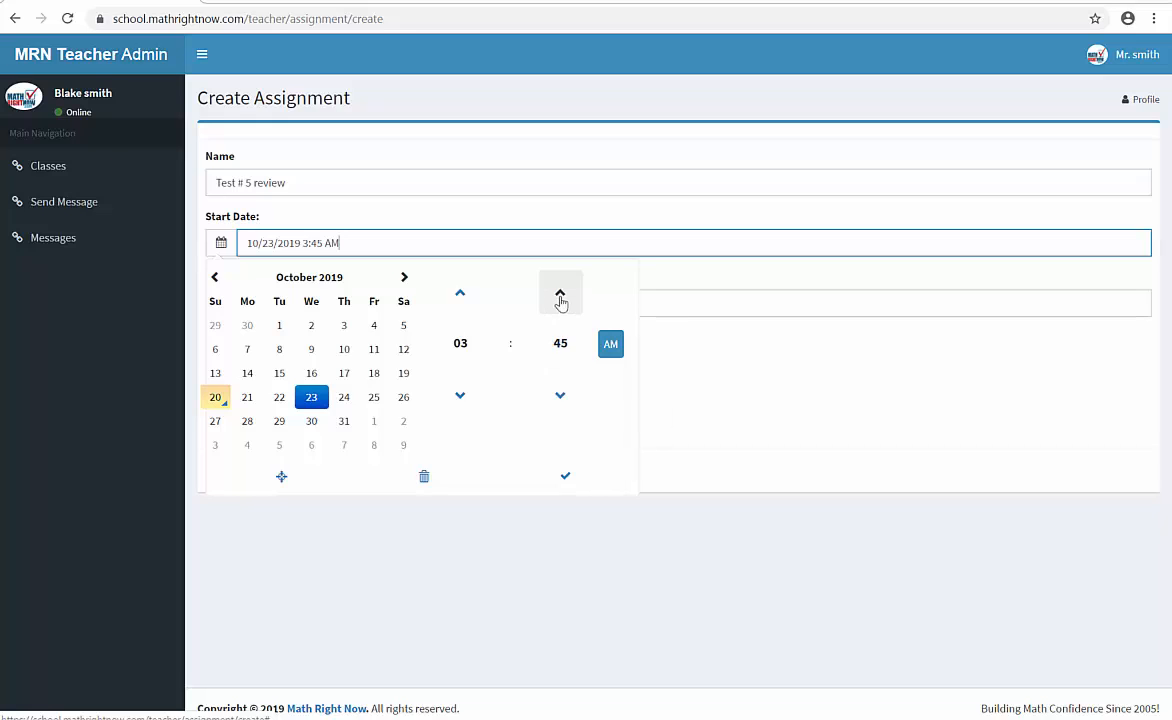
left_click(560, 294)
left_click(560, 294)
left_click(560, 294)
left_click(560, 294)
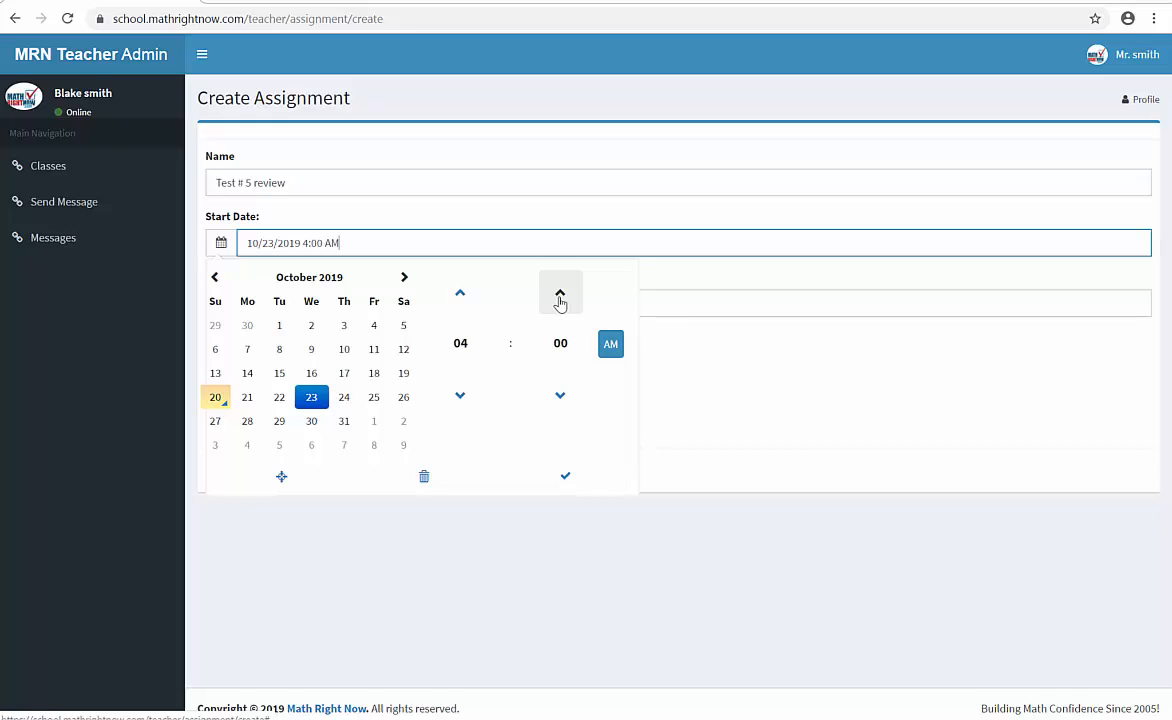
left_click(460, 396)
left_click(460, 295)
left_click(460, 295)
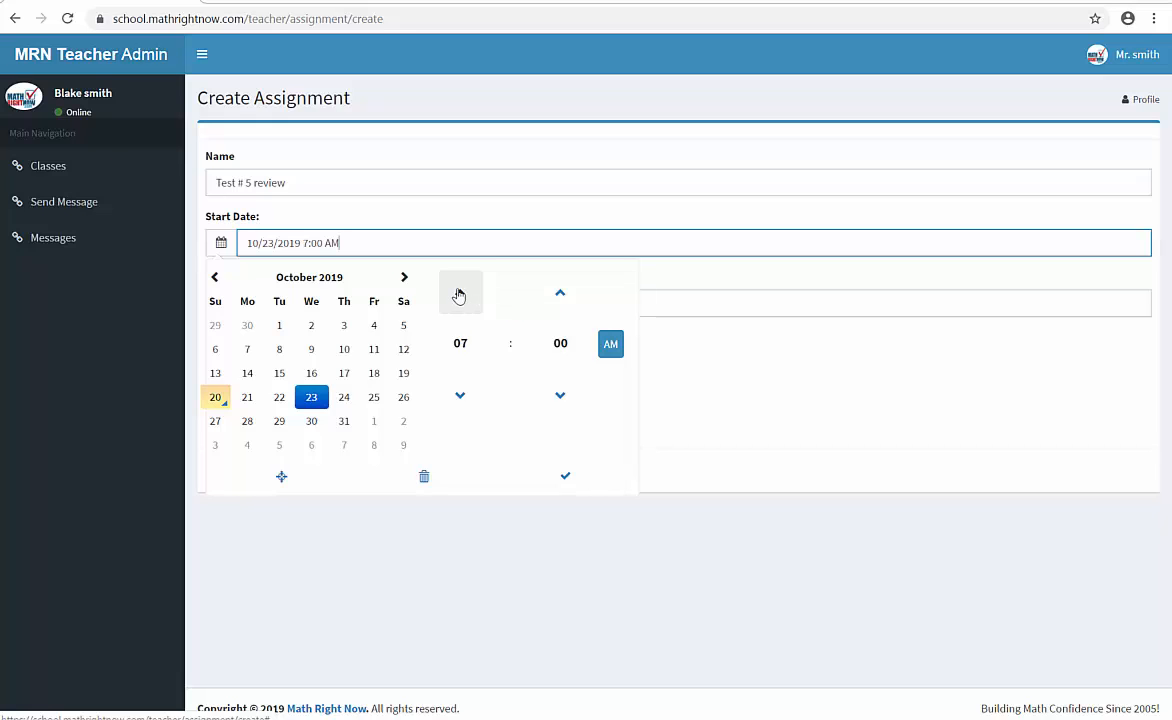
left_click(459, 295)
left_click(459, 295)
left_click(459, 295)
left_click(459, 295)
left_click(459, 295)
left_click(459, 295)
left_click(459, 295)
left_click(565, 479)
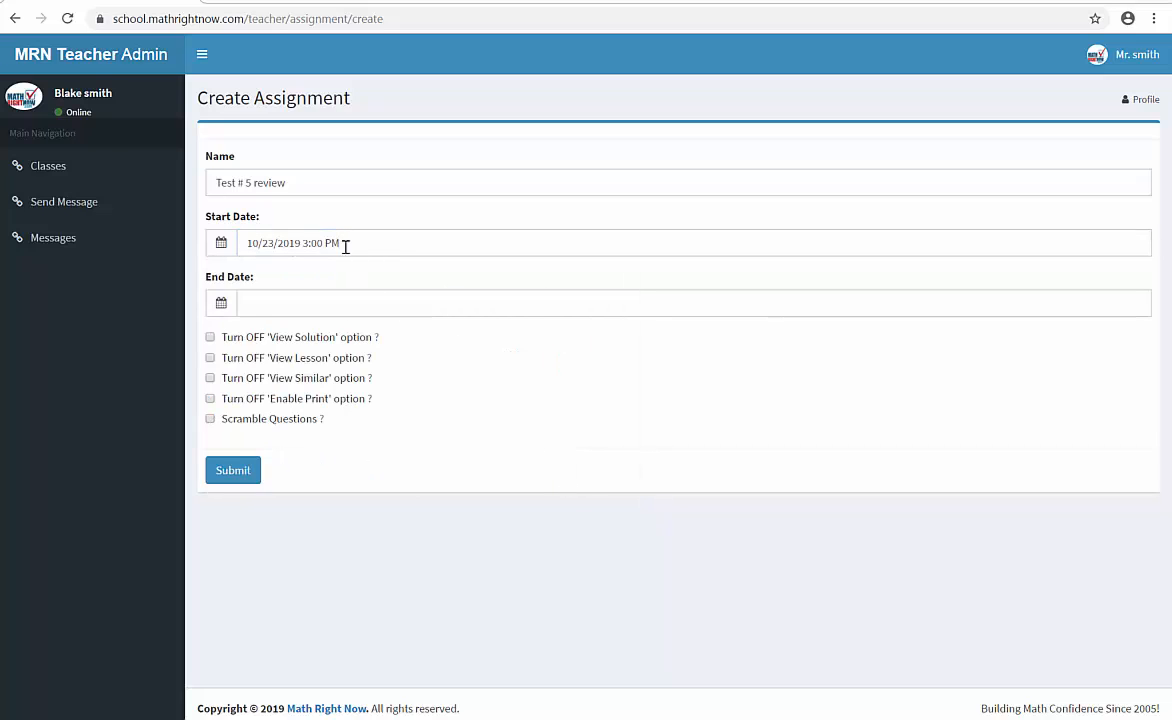
- Set the assignment's end date to 10/30/2019 11:59 PM
left_click(221, 303)
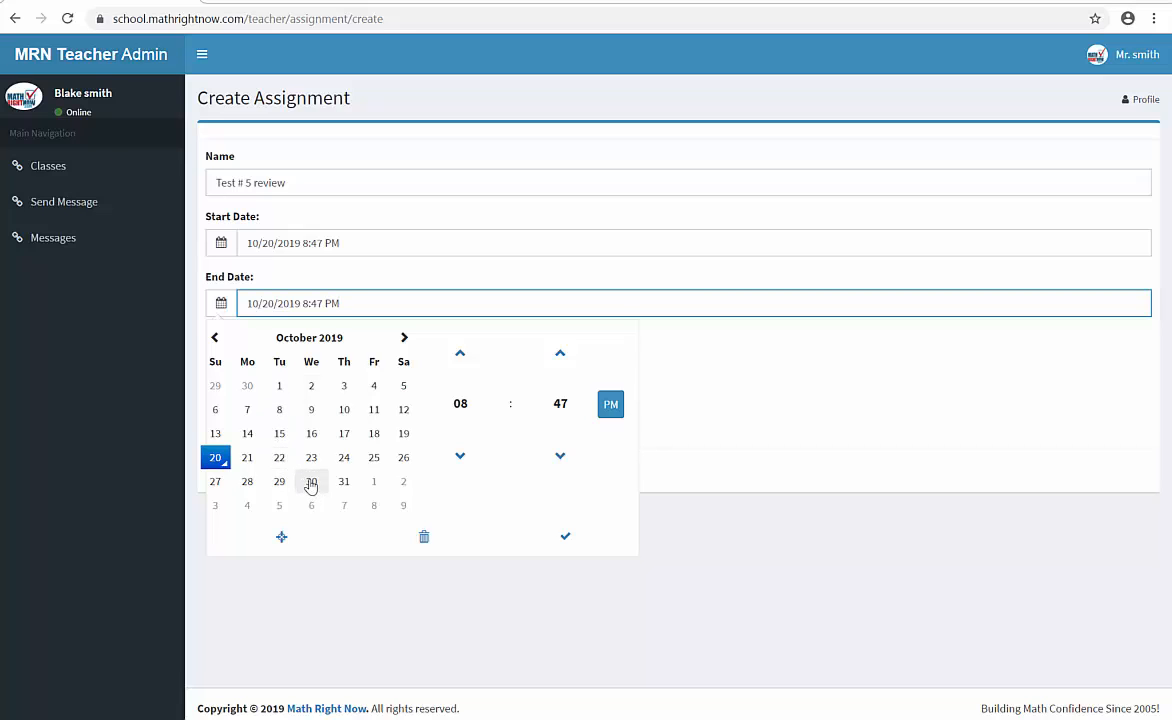
left_click(312, 484)
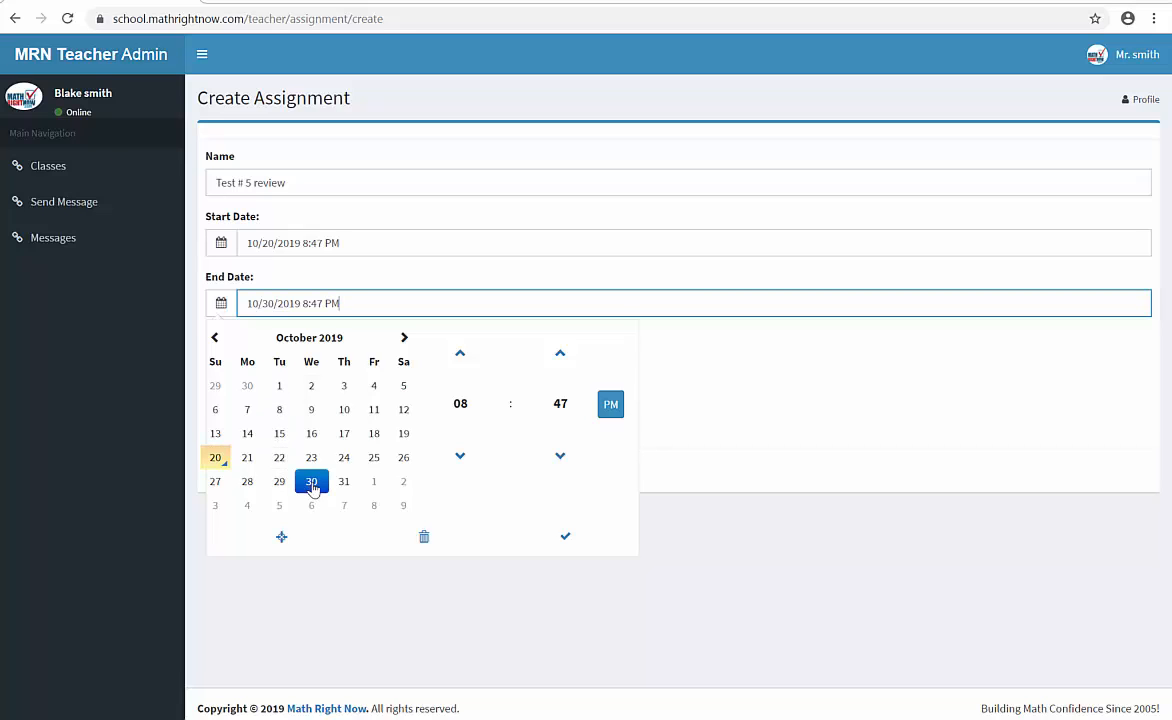
left_click(461, 357)
left_click(461, 356)
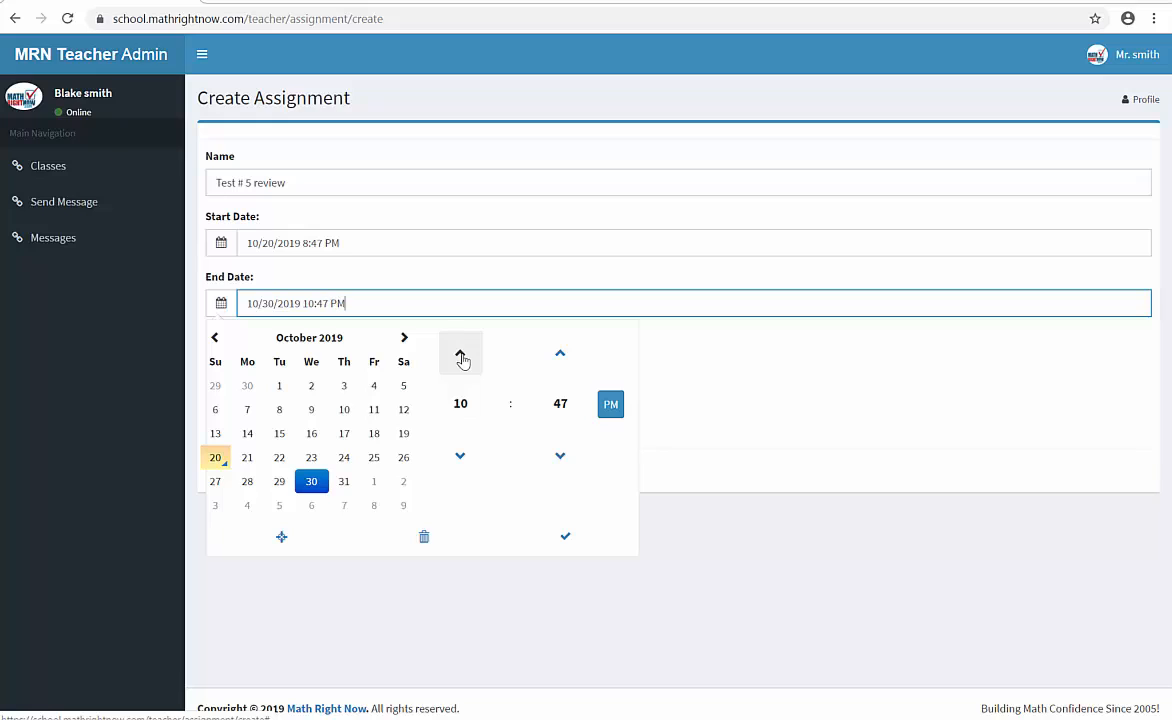
left_click(461, 356)
left_click(561, 355)
left_click(561, 355)
left_click(561, 355)
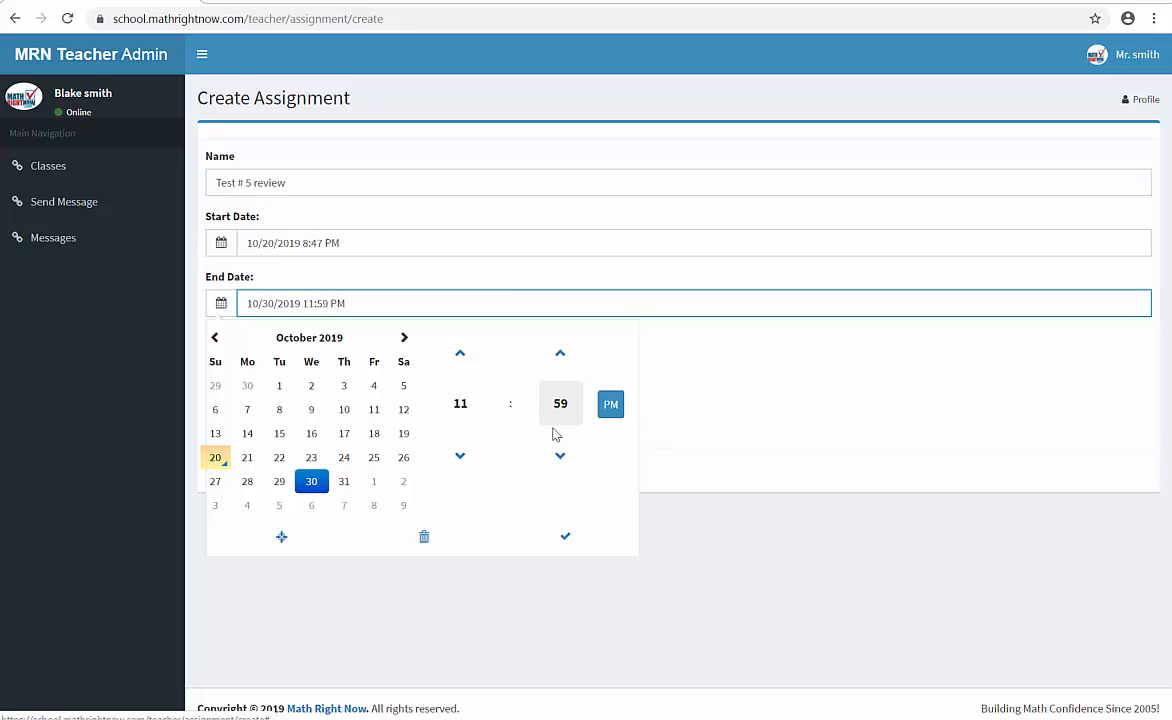
left_click(566, 540)
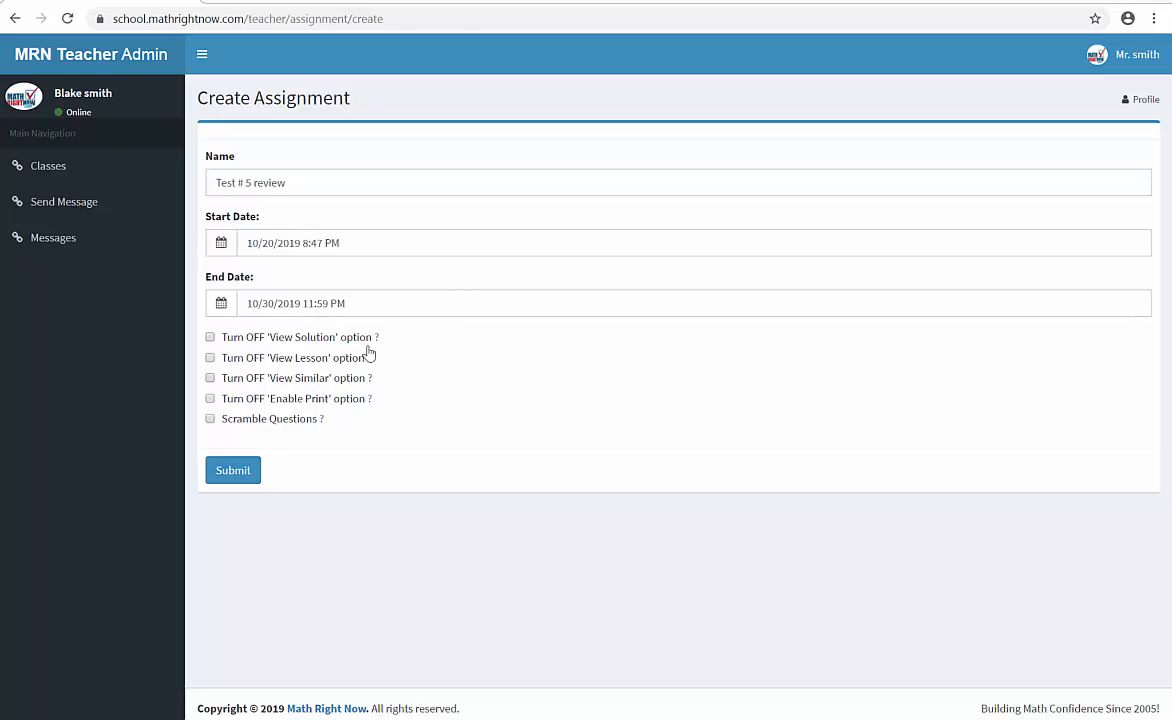
- Turn off the View Solution option, enable Scramble Questions, and submit the new assignment
mouse_move(385, 344)
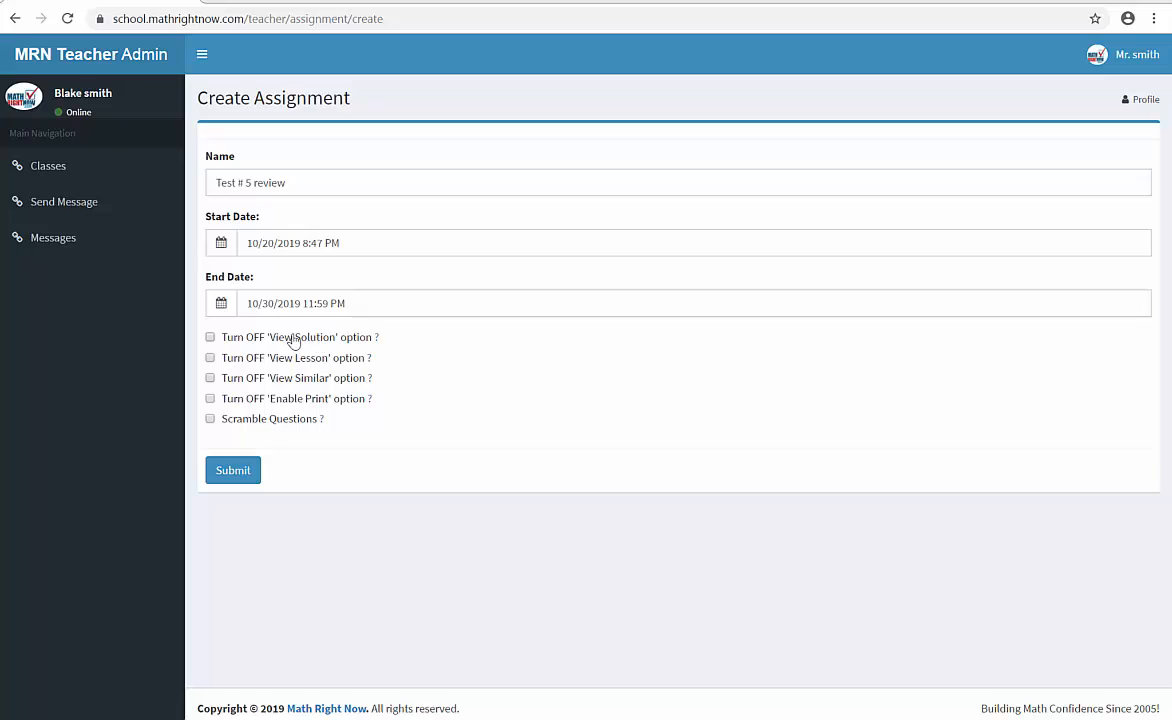
left_click(210, 339)
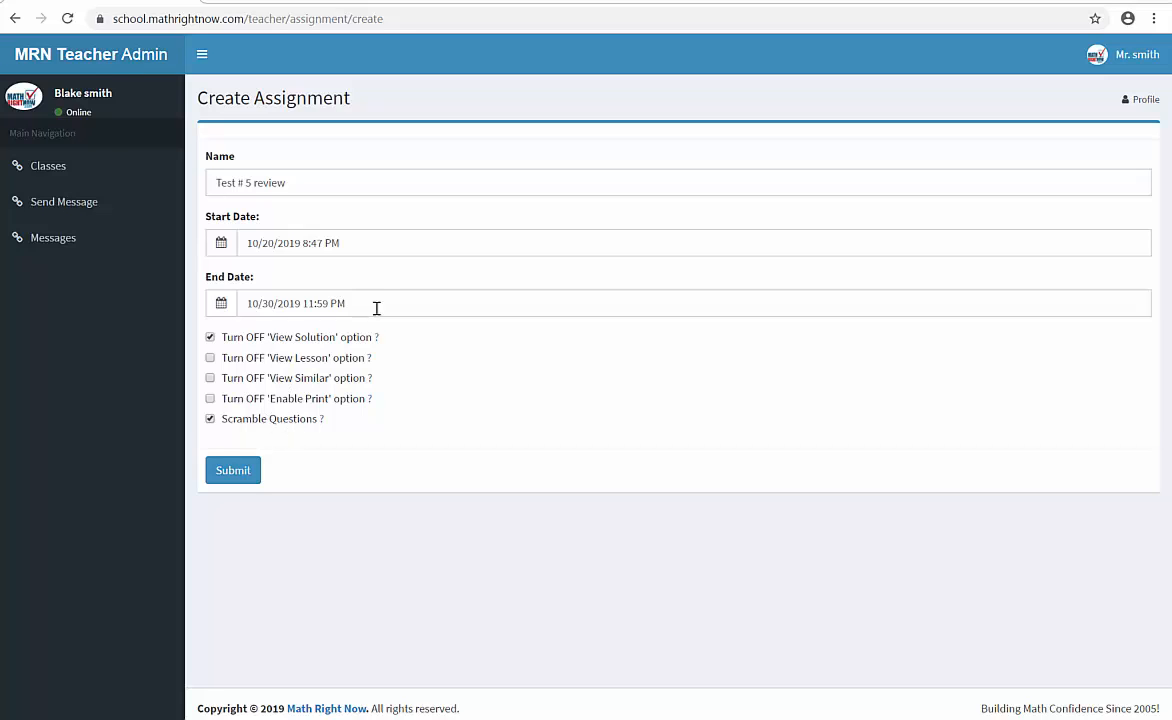
left_click(234, 478)
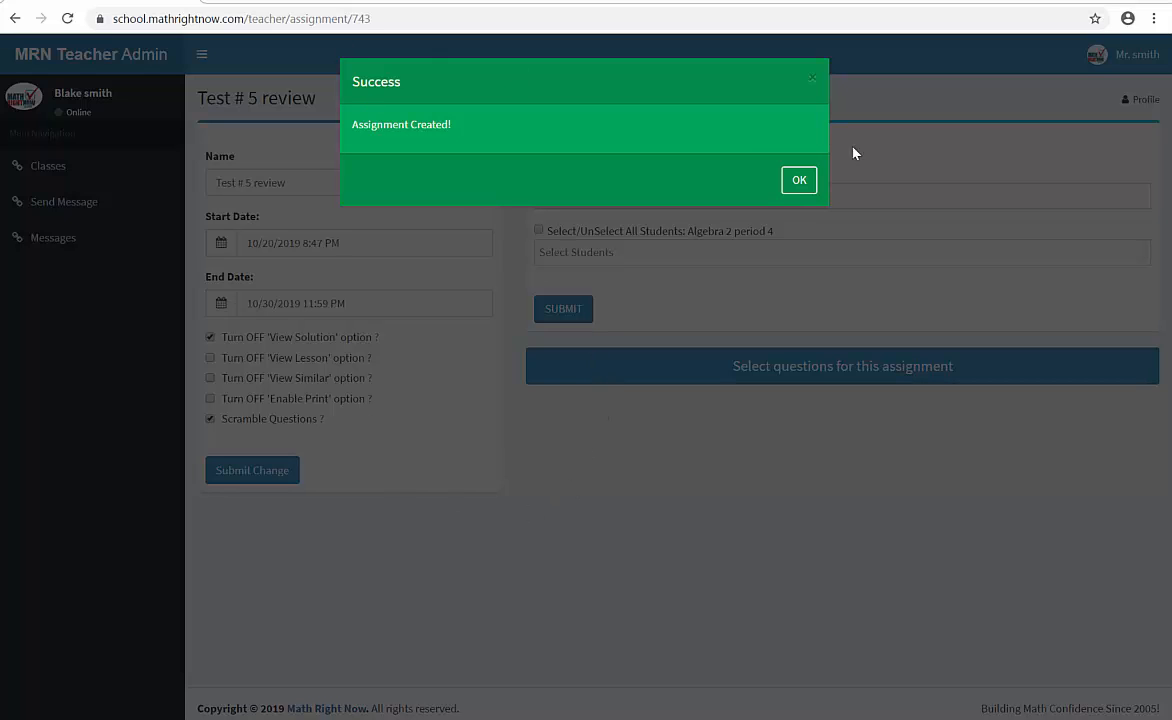
left_click(806, 188)
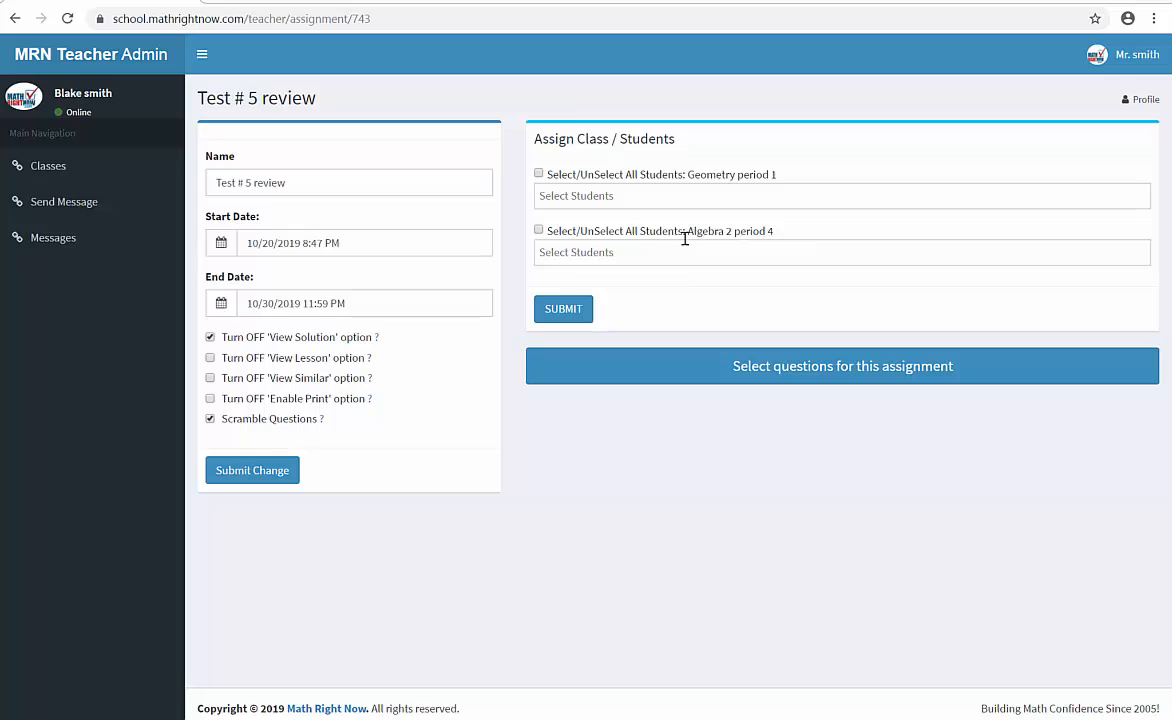
- Assign the assignment to all students of Algebra 2 period 4
left_click(538, 230)
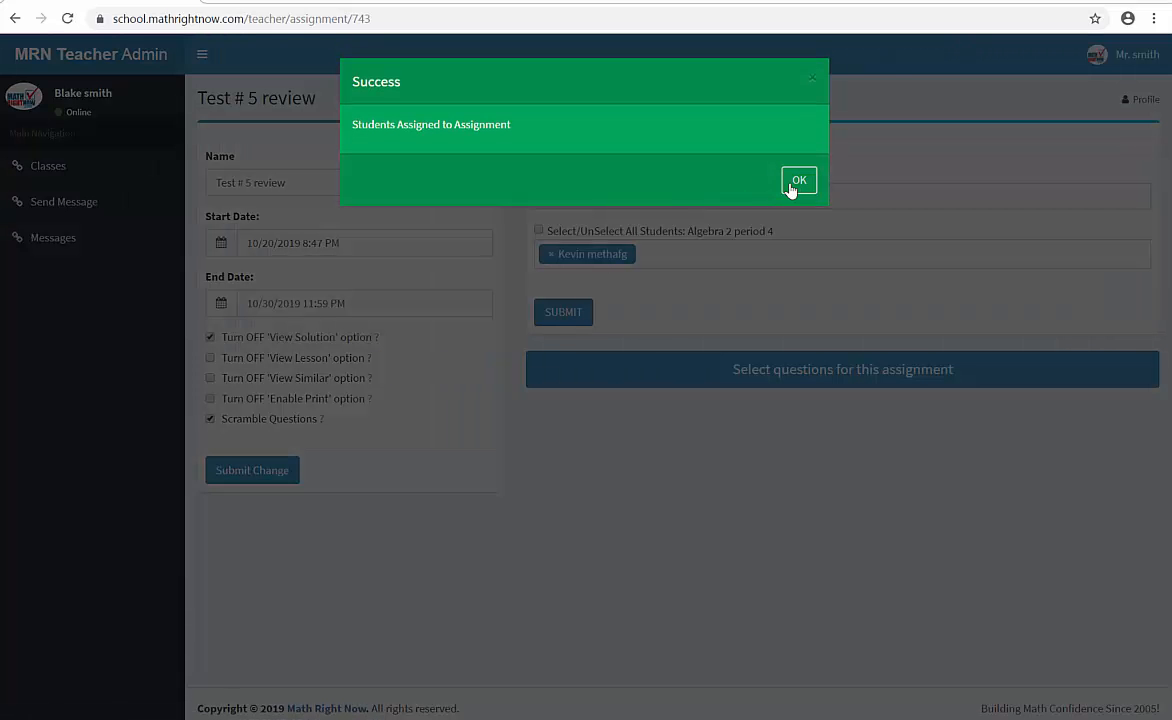
left_click(797, 183)
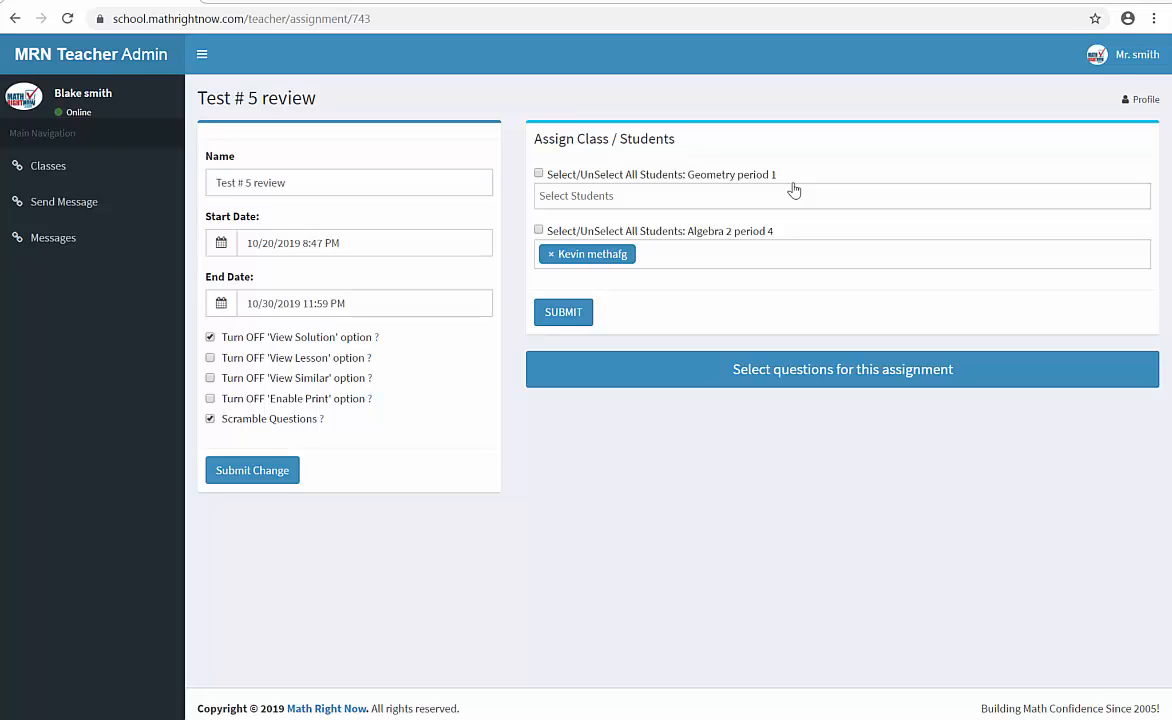
- Open question selection for the assignment and filter by Common Core Algebra II, Topic B, and Concept 1: Solving Higher Degree Equations Algebraically
left_click(819, 369)
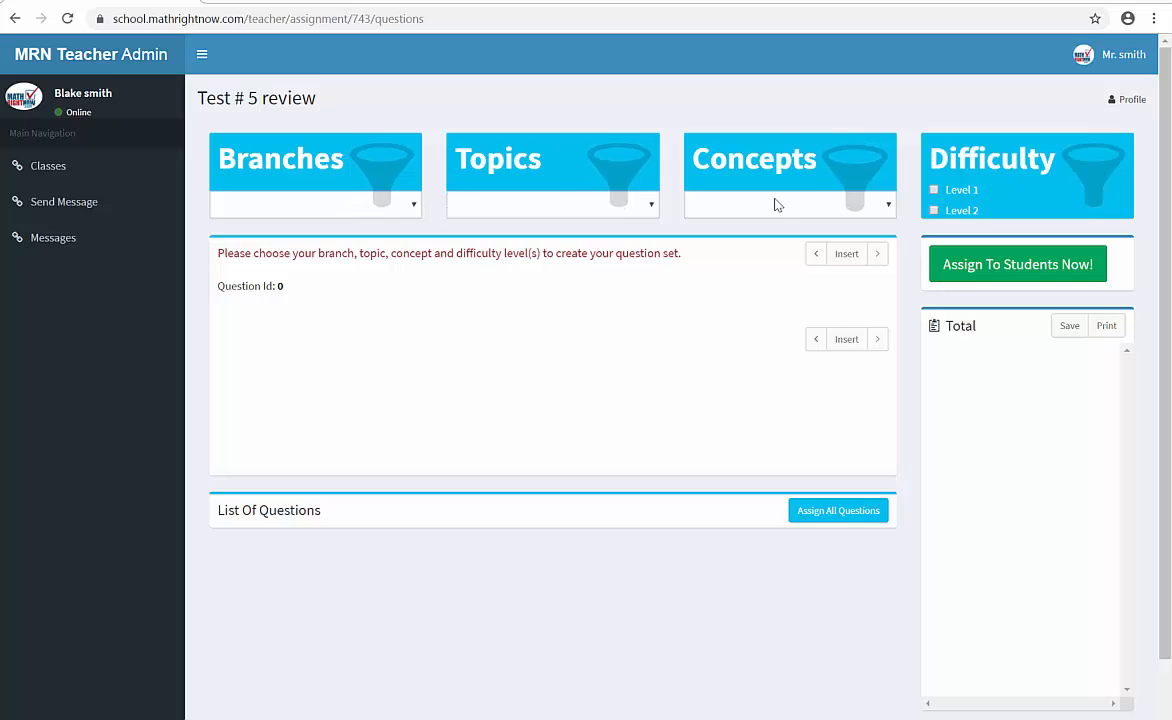
left_click(321, 205)
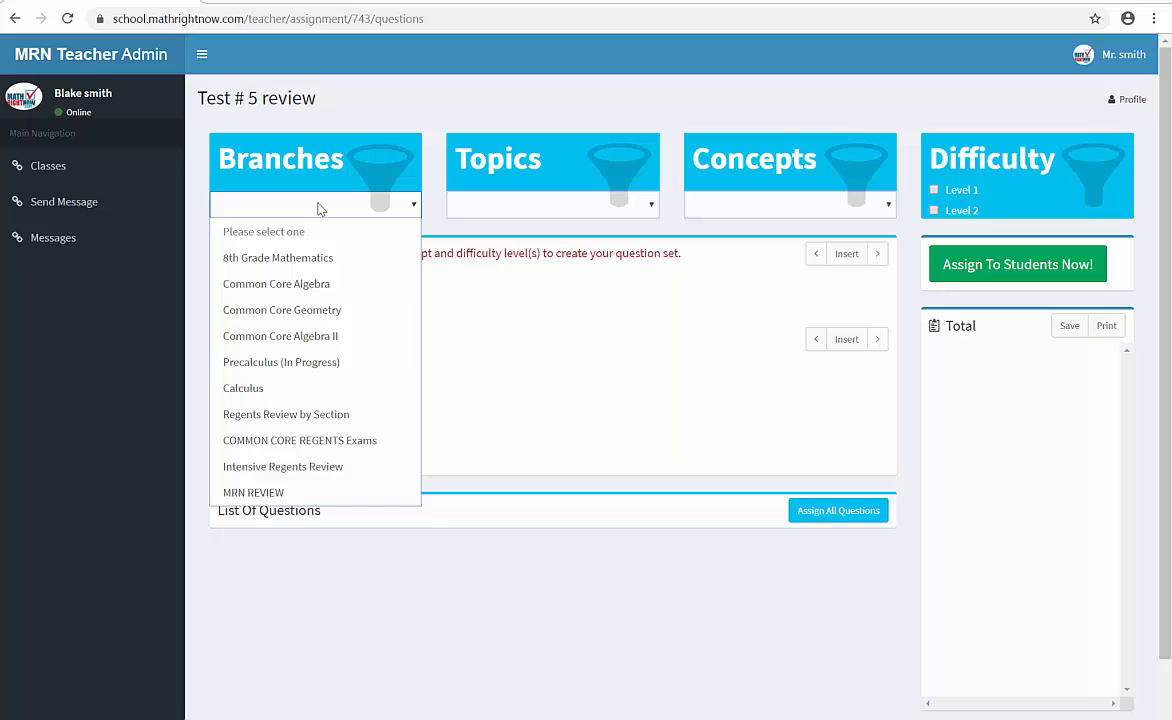
left_click(296, 340)
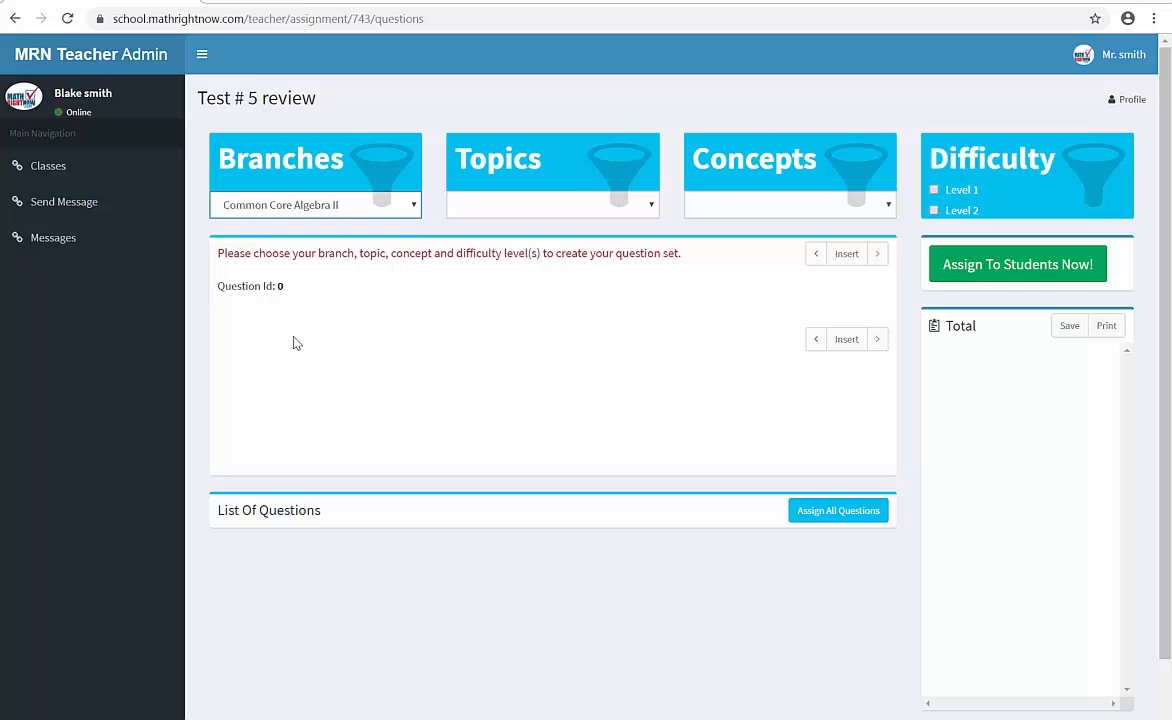
left_click(530, 212)
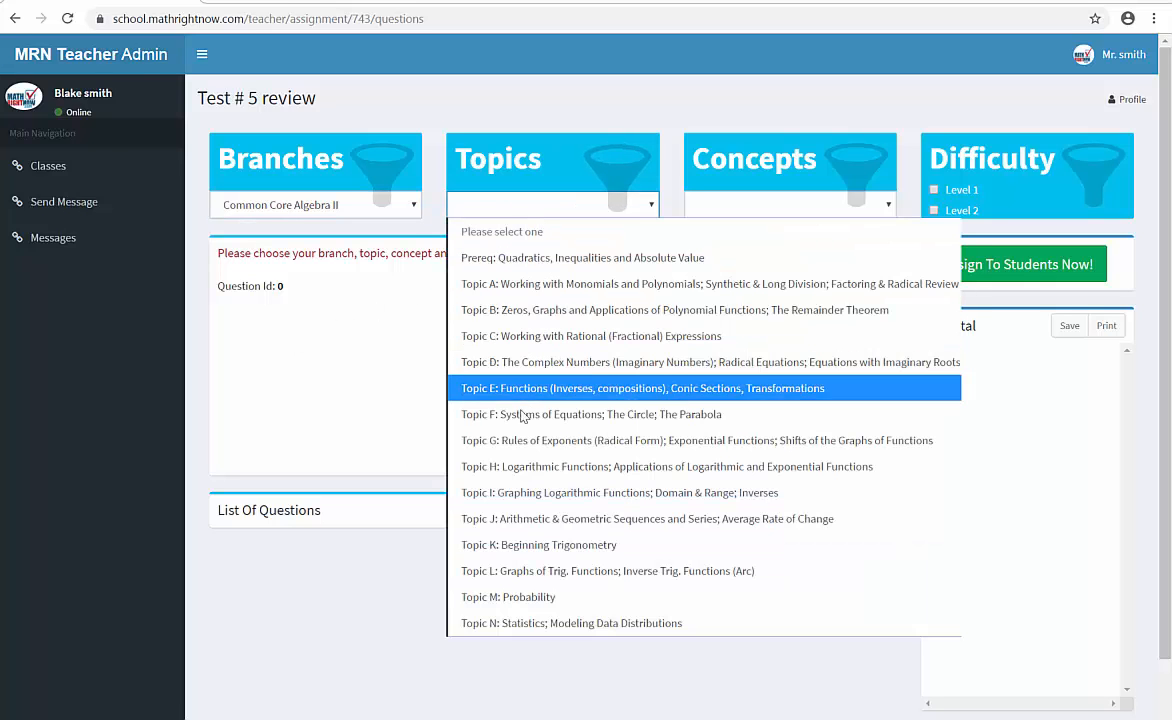
left_click(609, 312)
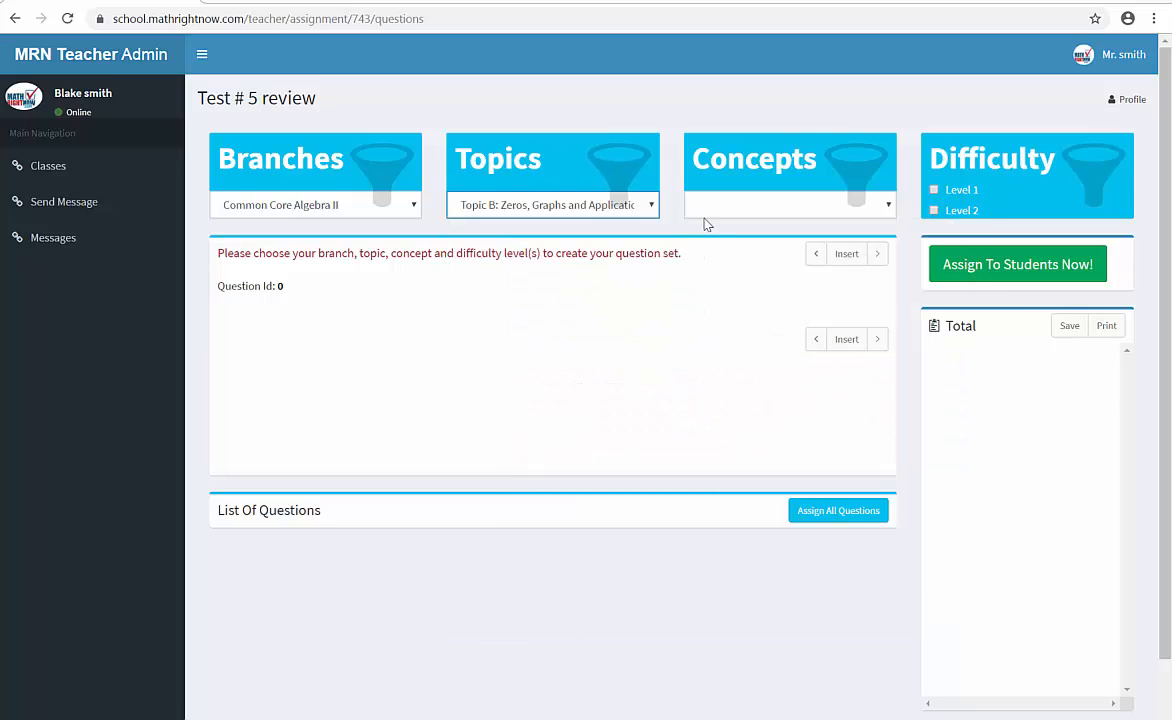
left_click(742, 210)
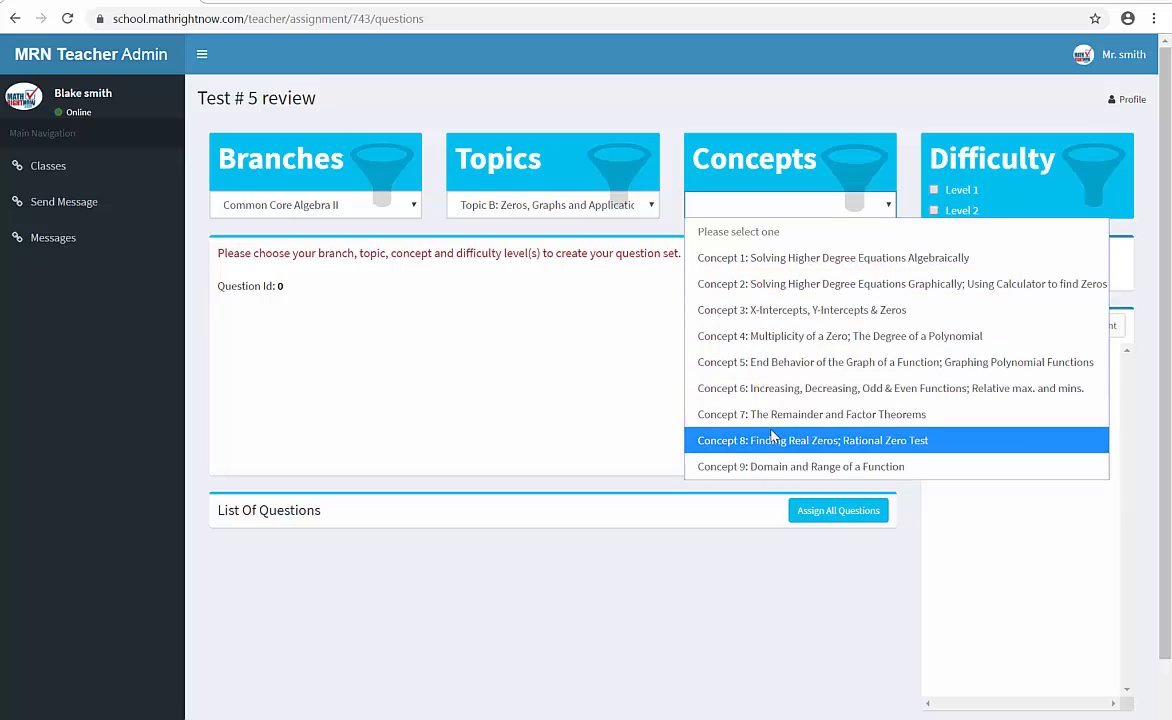
left_click(795, 259)
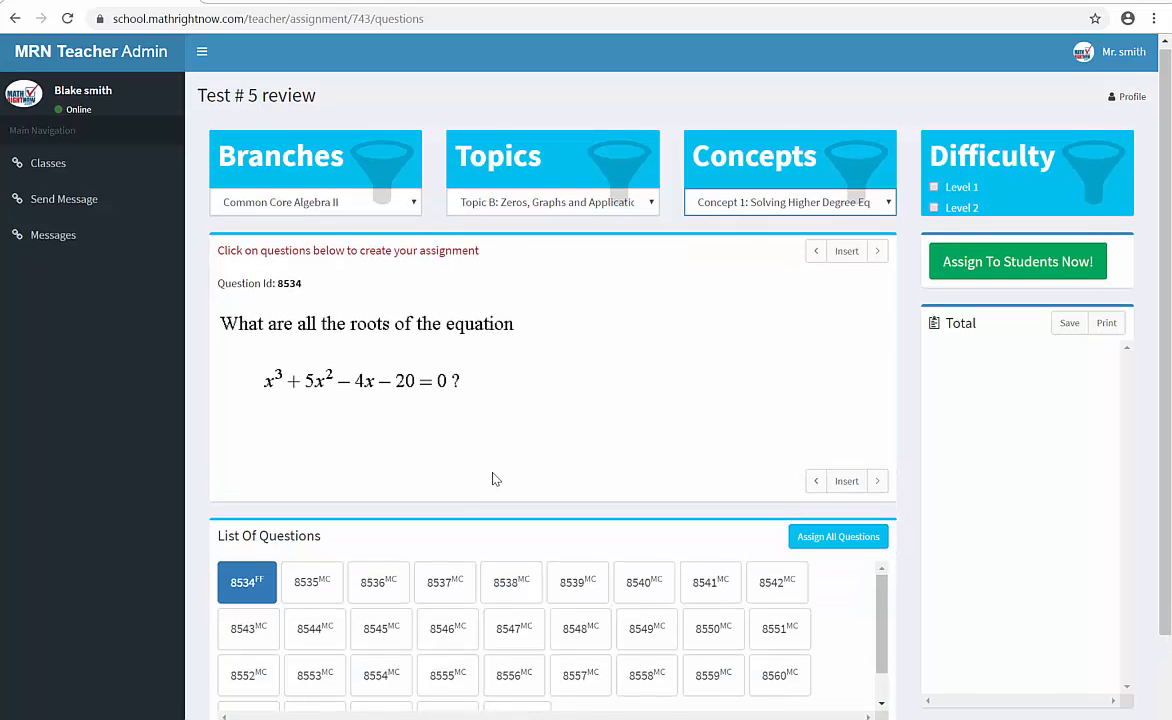
- Preview several Concept 1 questions, from 8535 through 8542, and look through the full list of available questions
scroll(480, 480, "down", 1)
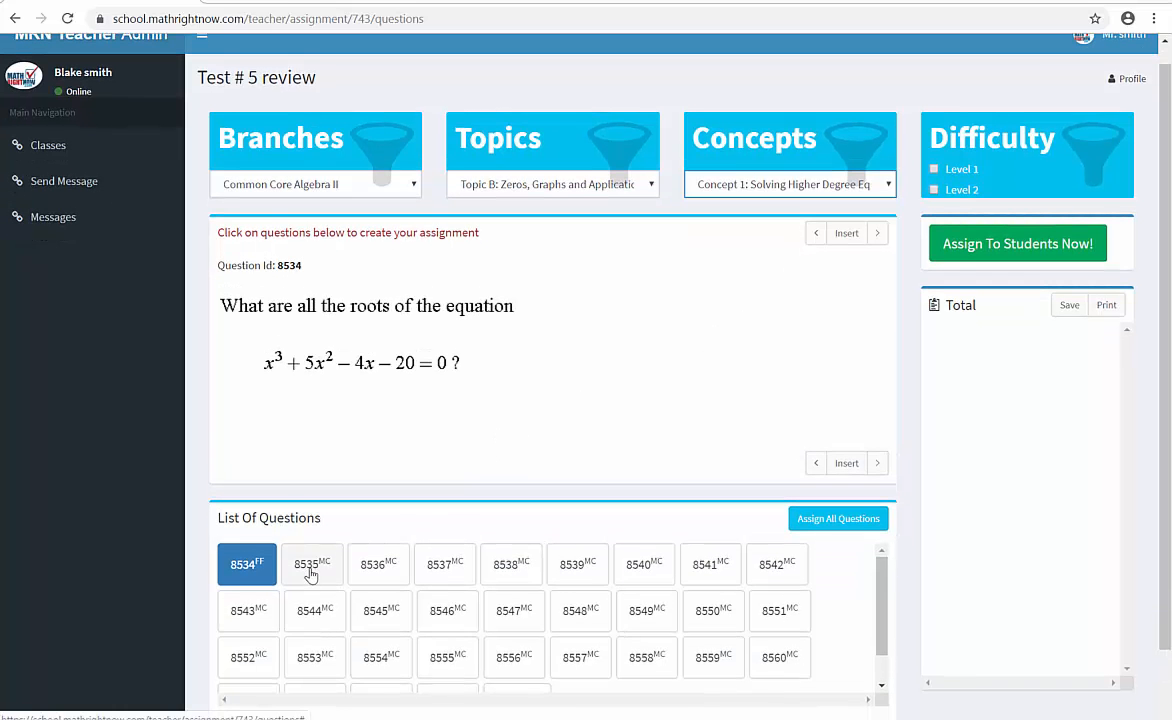
left_click(311, 574)
left_click(380, 562)
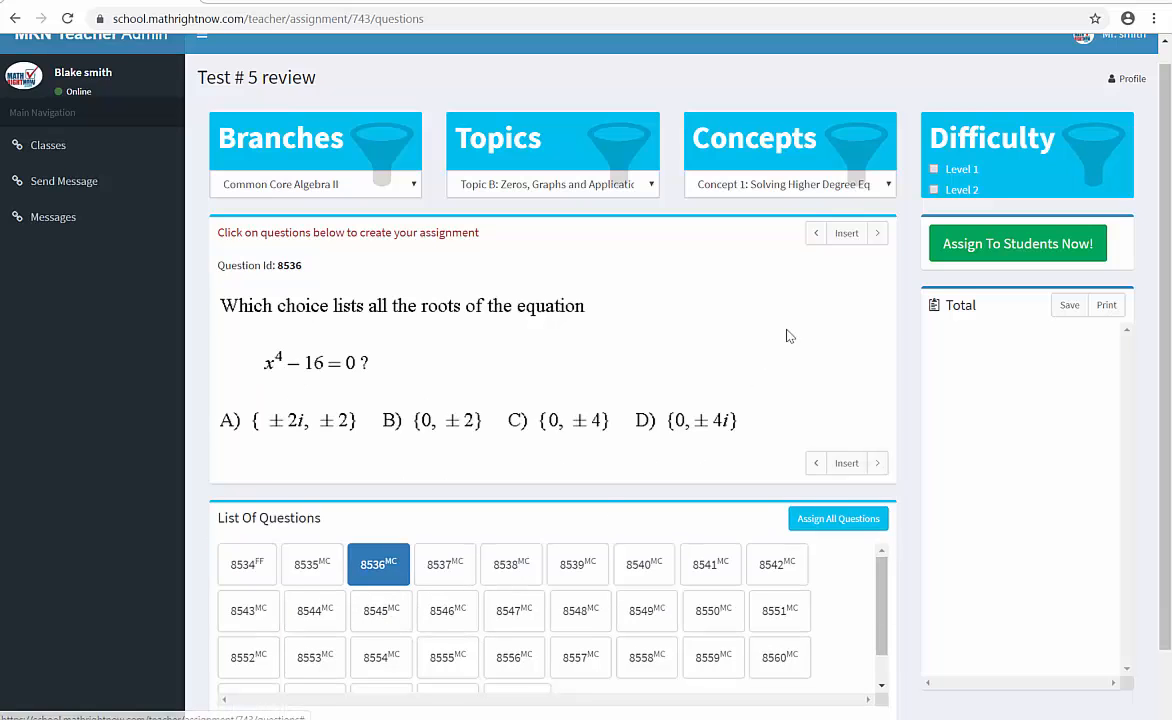
left_click(878, 234)
left_click(878, 234)
left_click(878, 234)
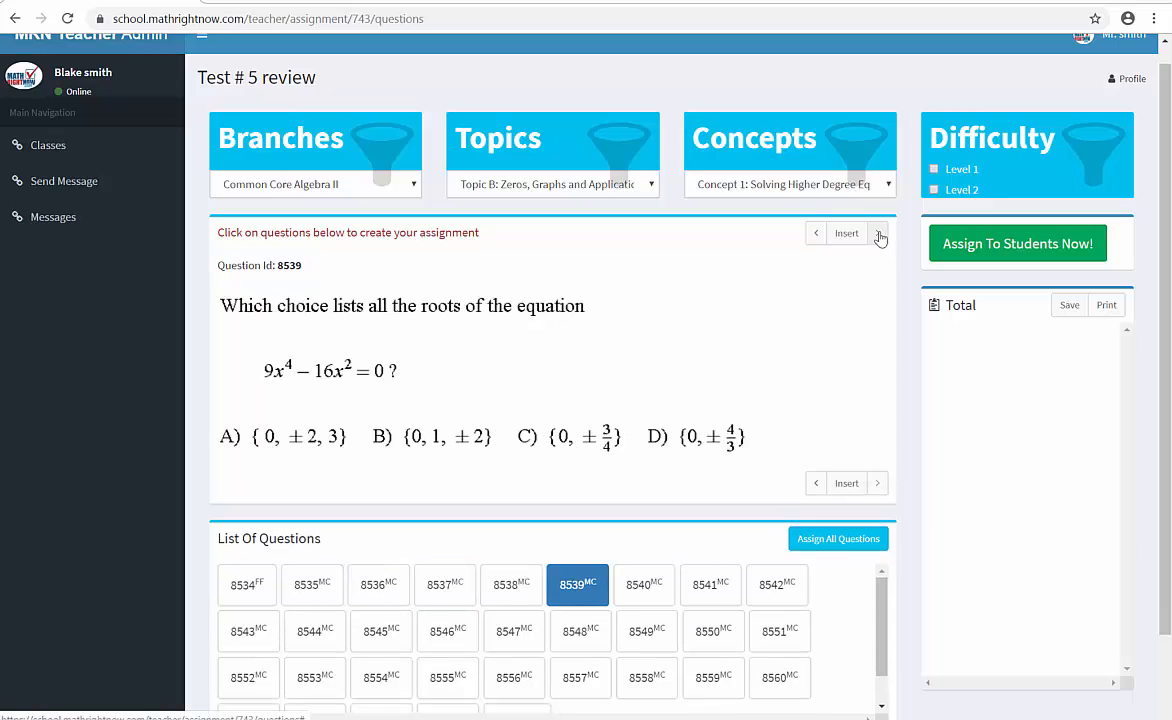
left_click(878, 234)
left_click(878, 234)
left_click(878, 234)
scroll(728, 410, "down", 1)
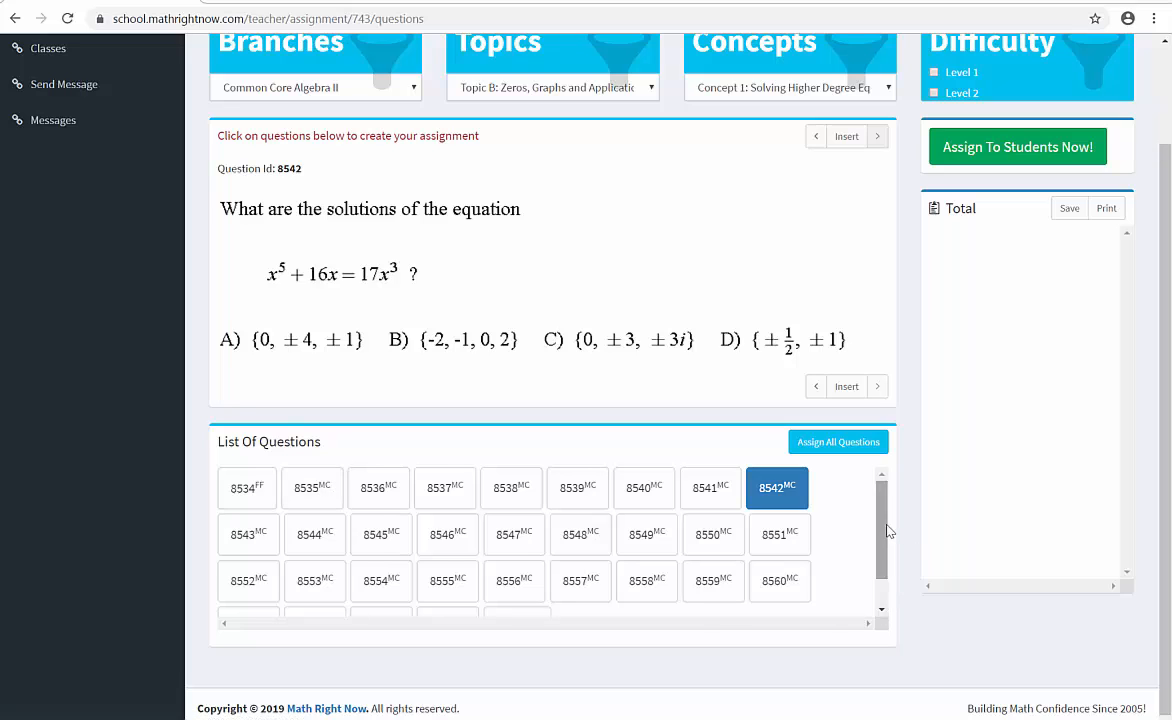
left_click_drag(886, 531, 893, 493)
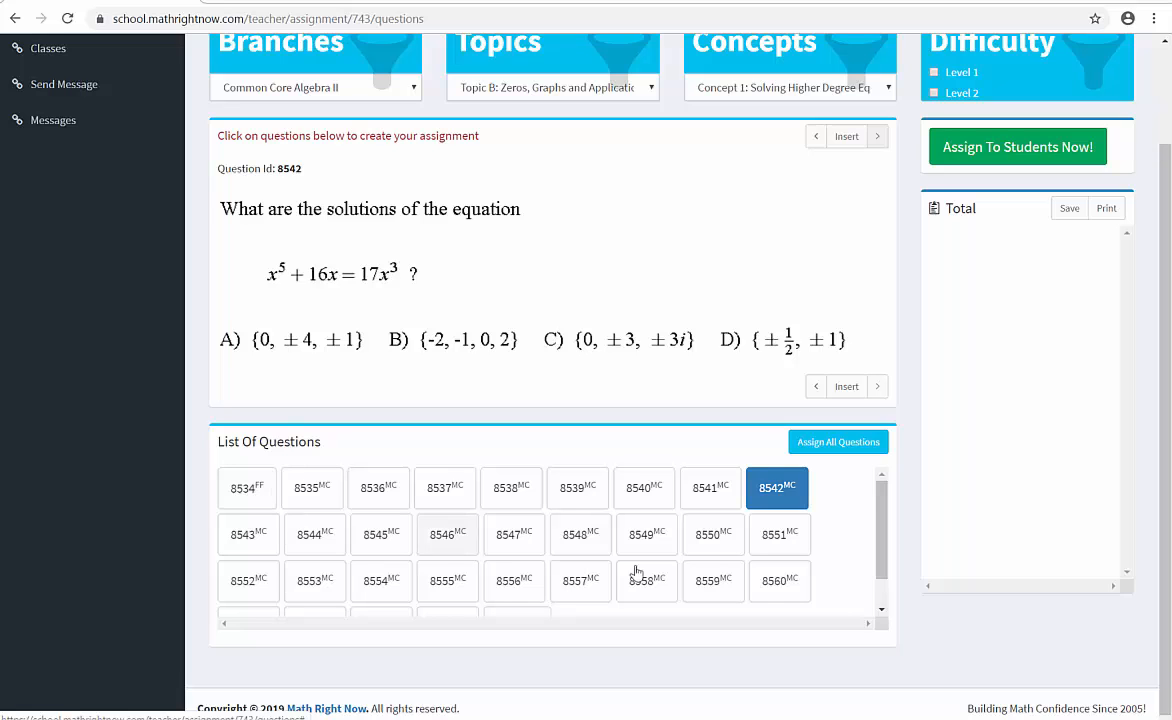
left_click_drag(884, 508, 884, 536)
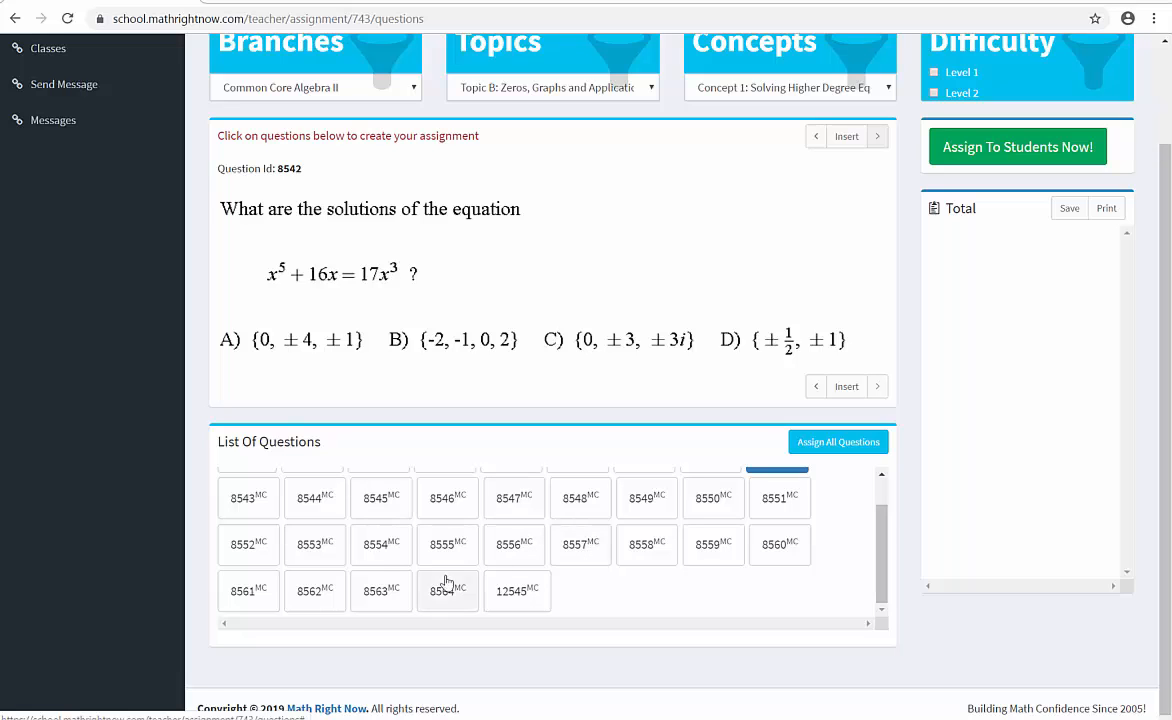
left_click_drag(886, 514, 880, 487)
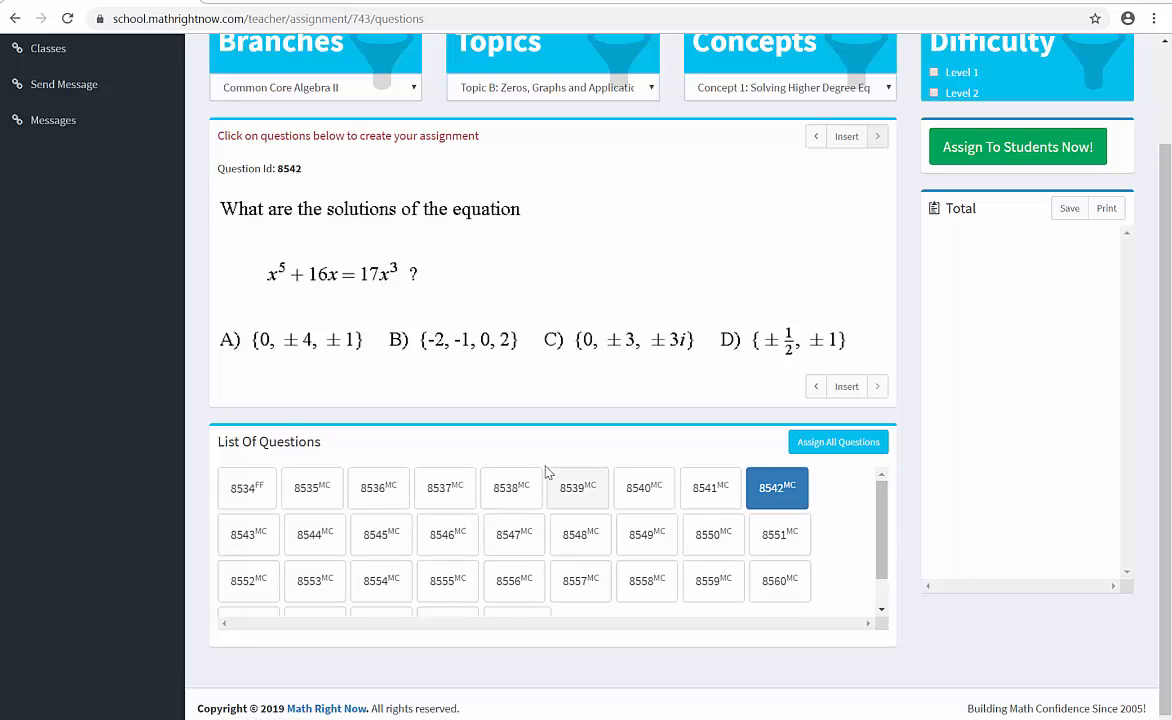
- Insert questions 8535, 8549, and 8555 into the Test # 5 review assignment
left_click(295, 503)
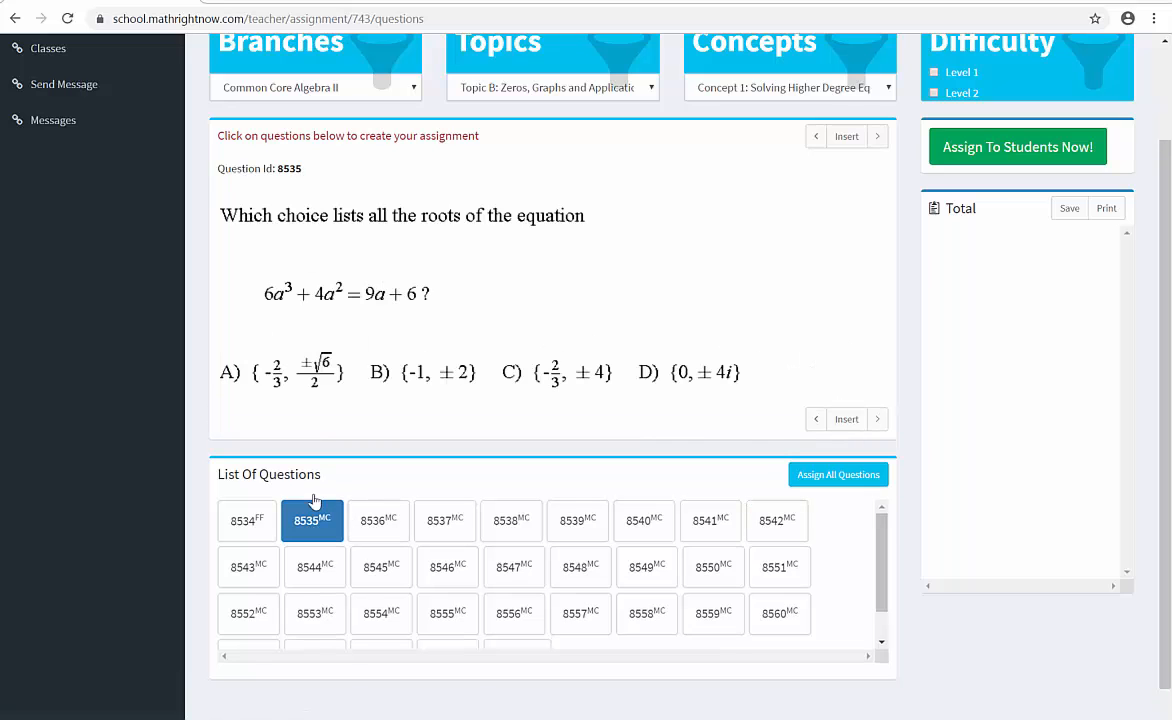
left_click(852, 139)
left_click(650, 568)
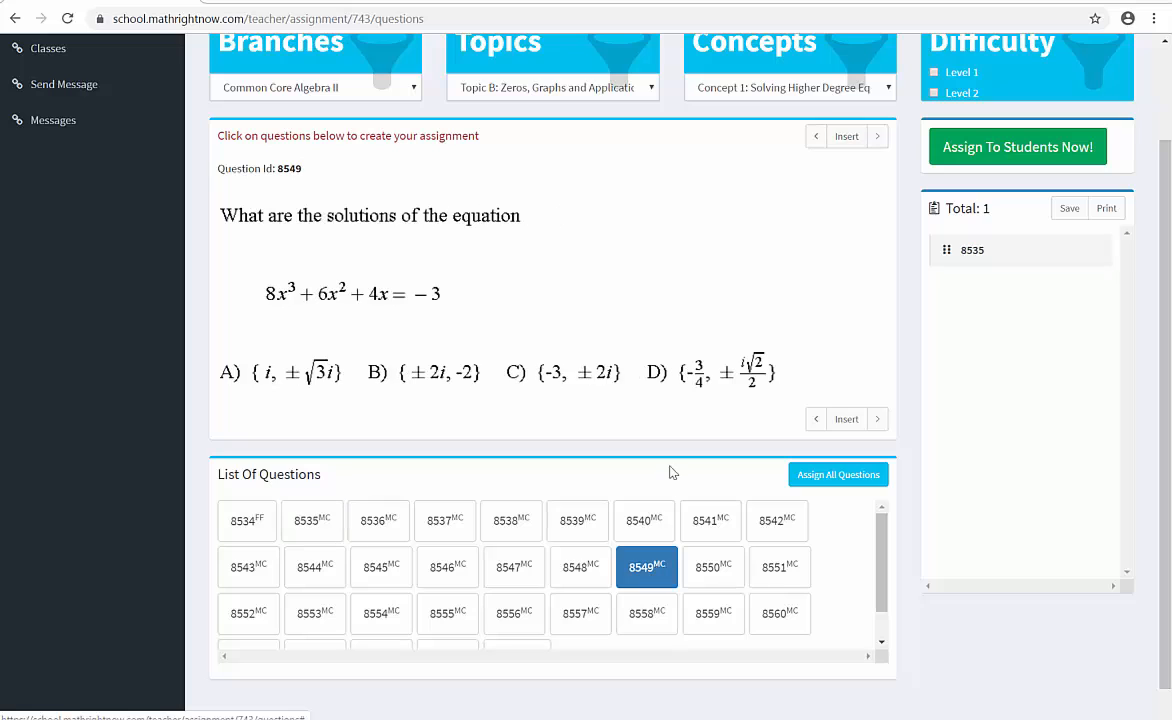
left_click(841, 139)
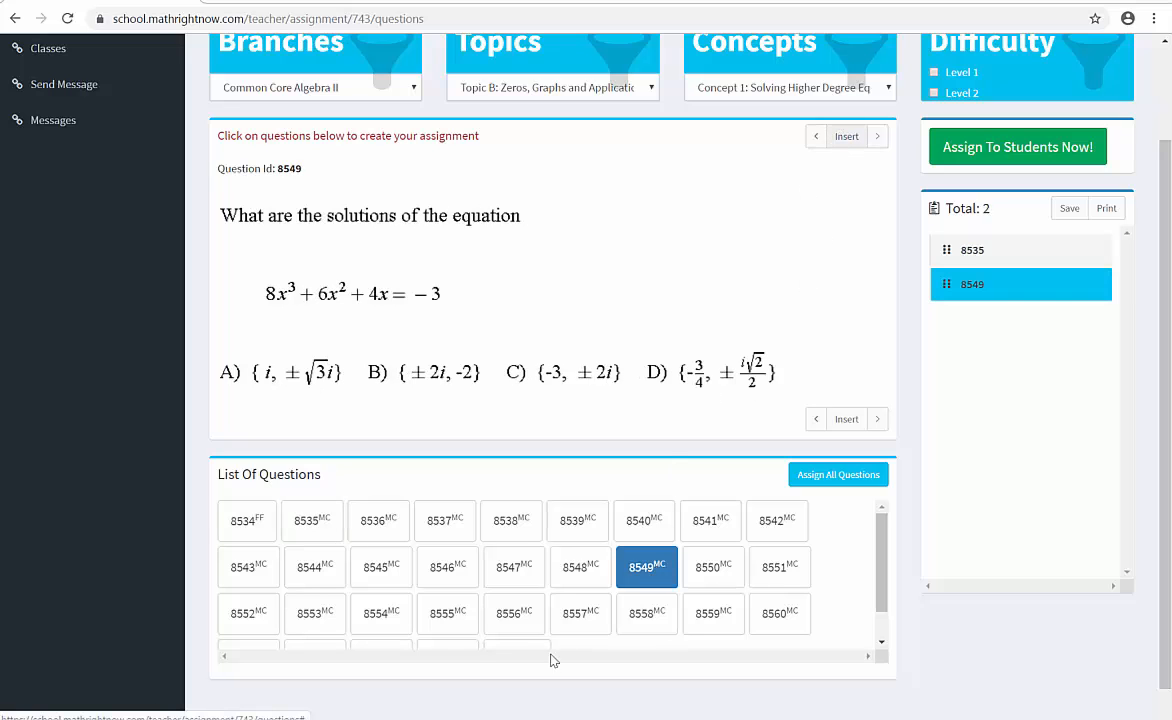
left_click(448, 614)
left_click(845, 188)
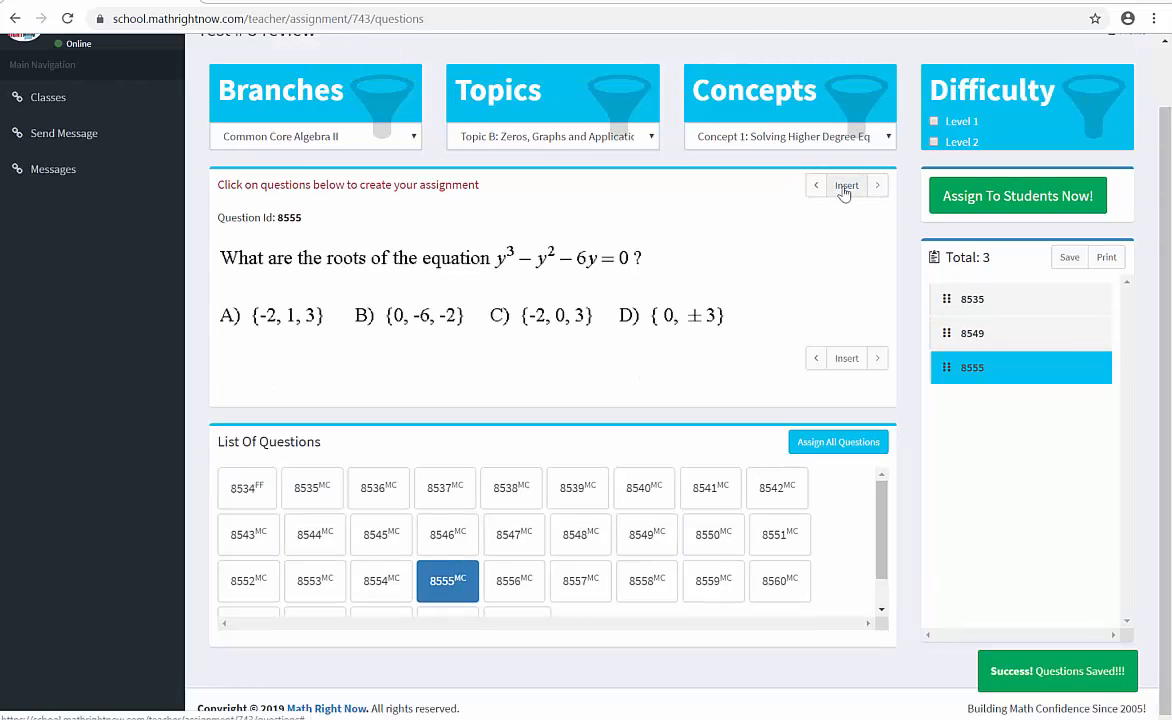
- Filter by Concept 5: End Behavior of the Graph of a Function; Graphing Polynomial Functions, and insert question 18302
left_click(796, 138)
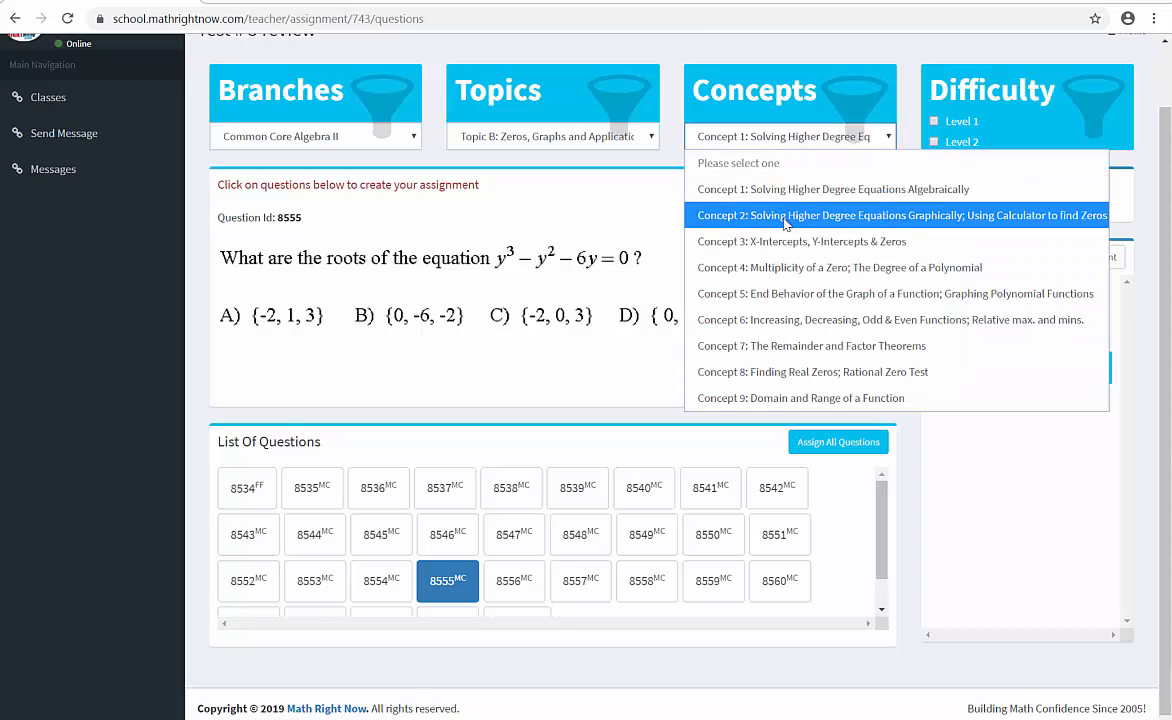
left_click(785, 294)
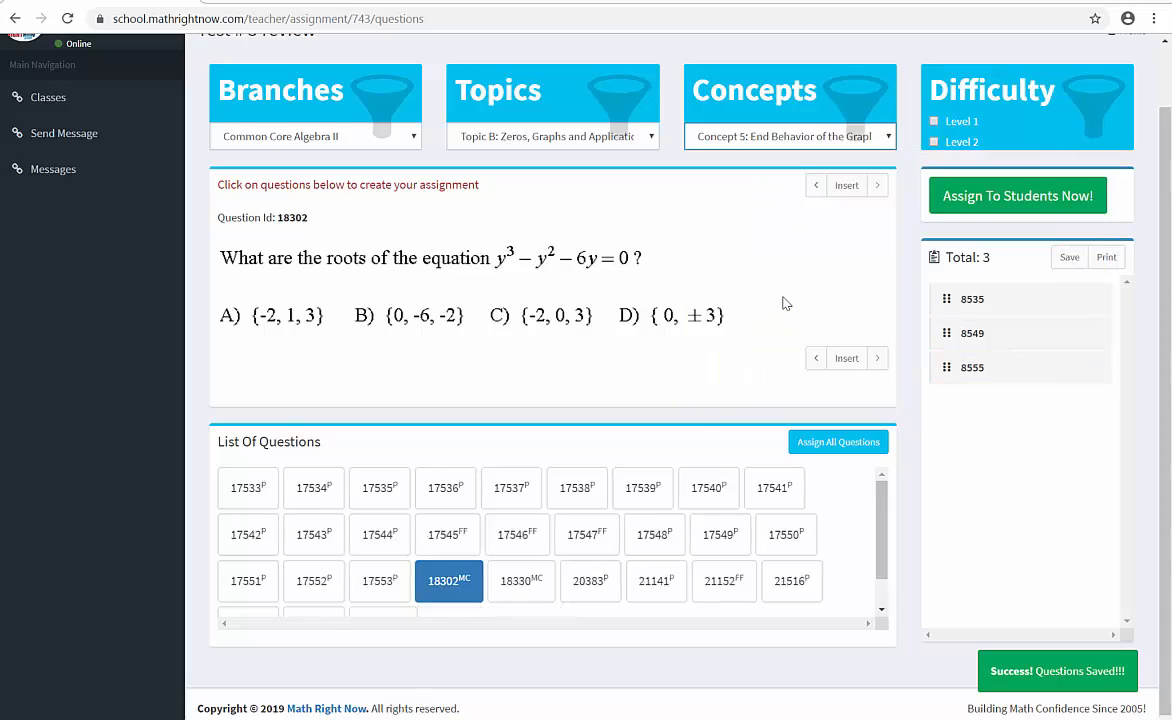
scroll(772, 309, "down", 1)
scroll(233, 283, "down", 1)
scroll(413, 309, "down", 5)
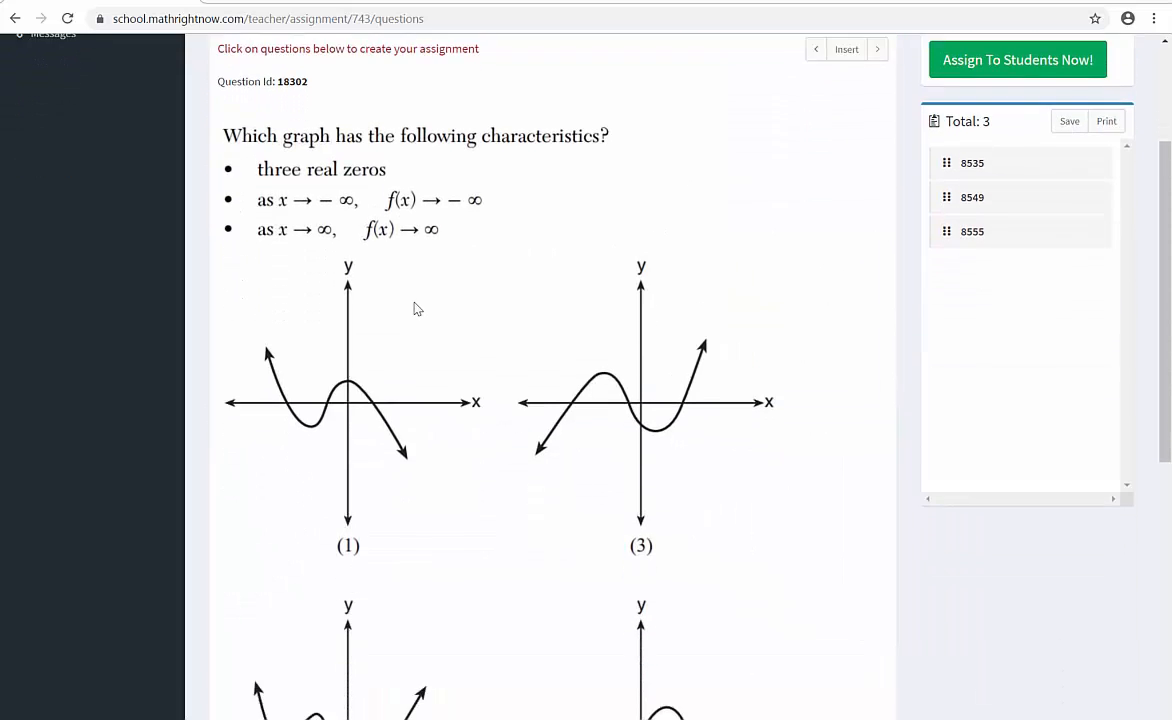
scroll(560, 428, "down", 2)
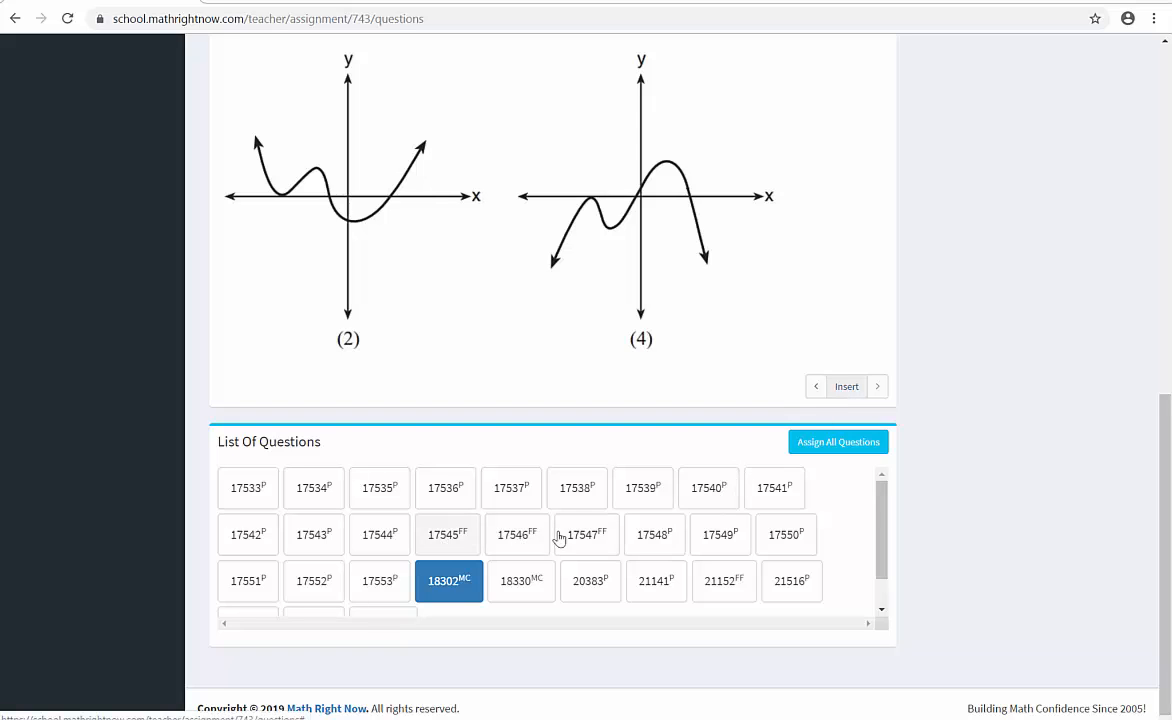
- Add the Concept 5 questions 17545 and 21516 to the assignment
left_click(458, 540)
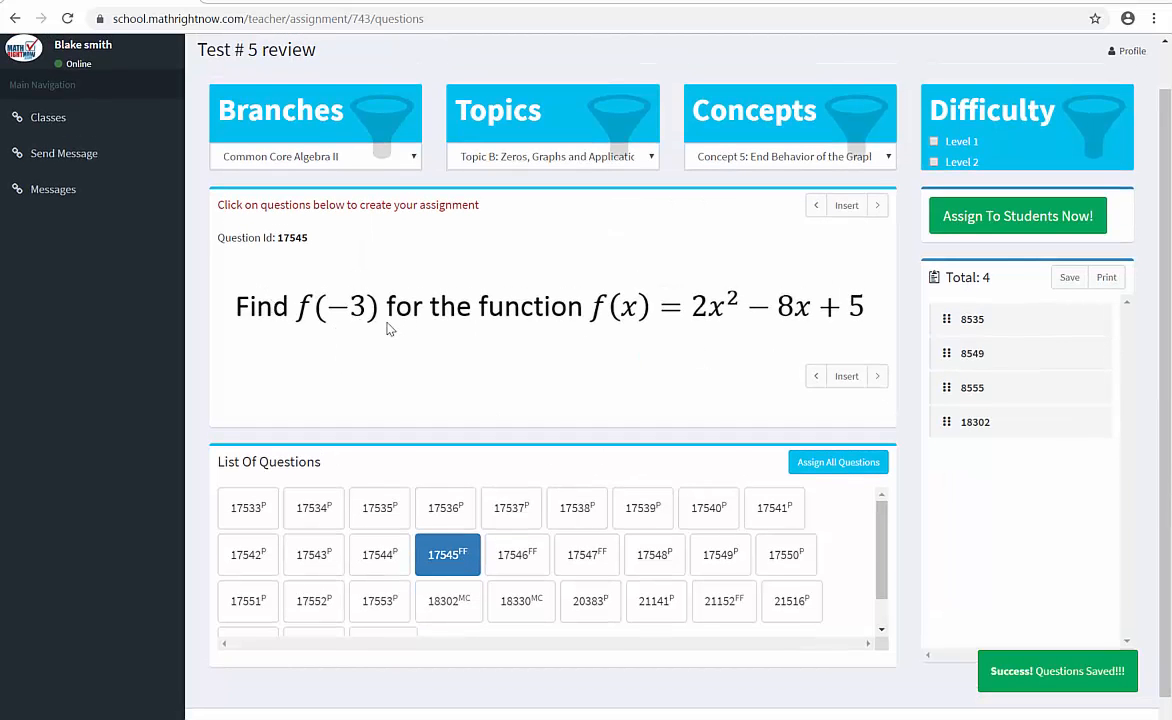
left_click(843, 378)
scroll(837, 405, "down", 1)
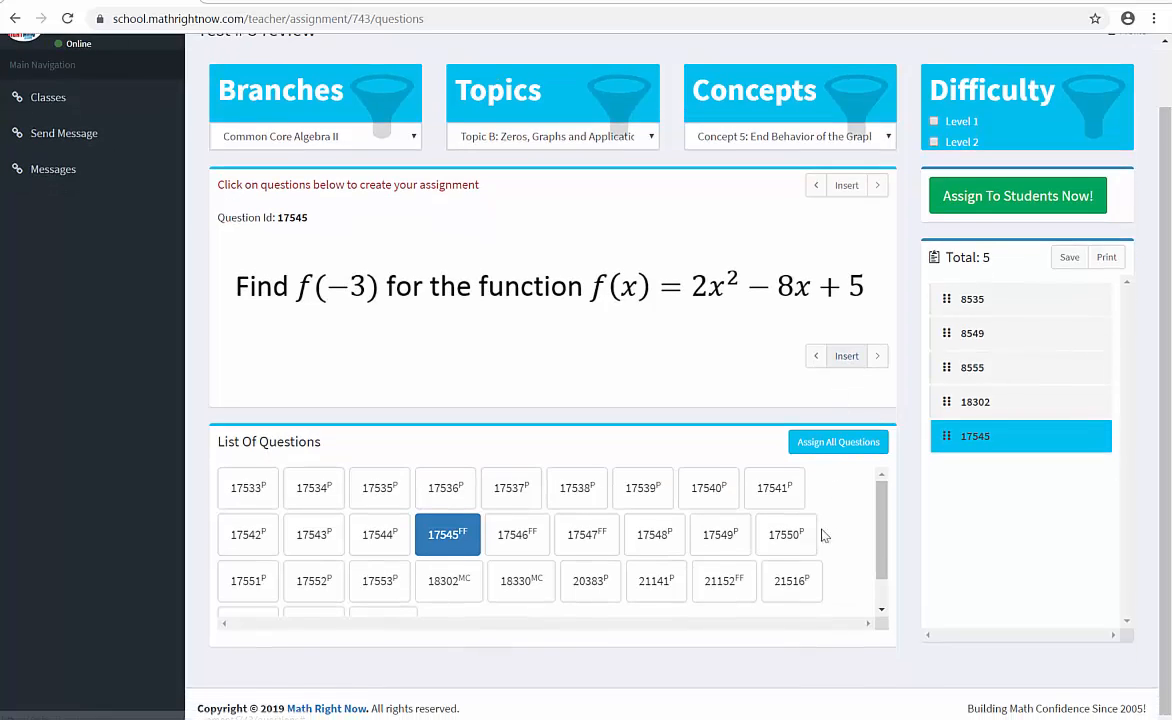
left_click(791, 586)
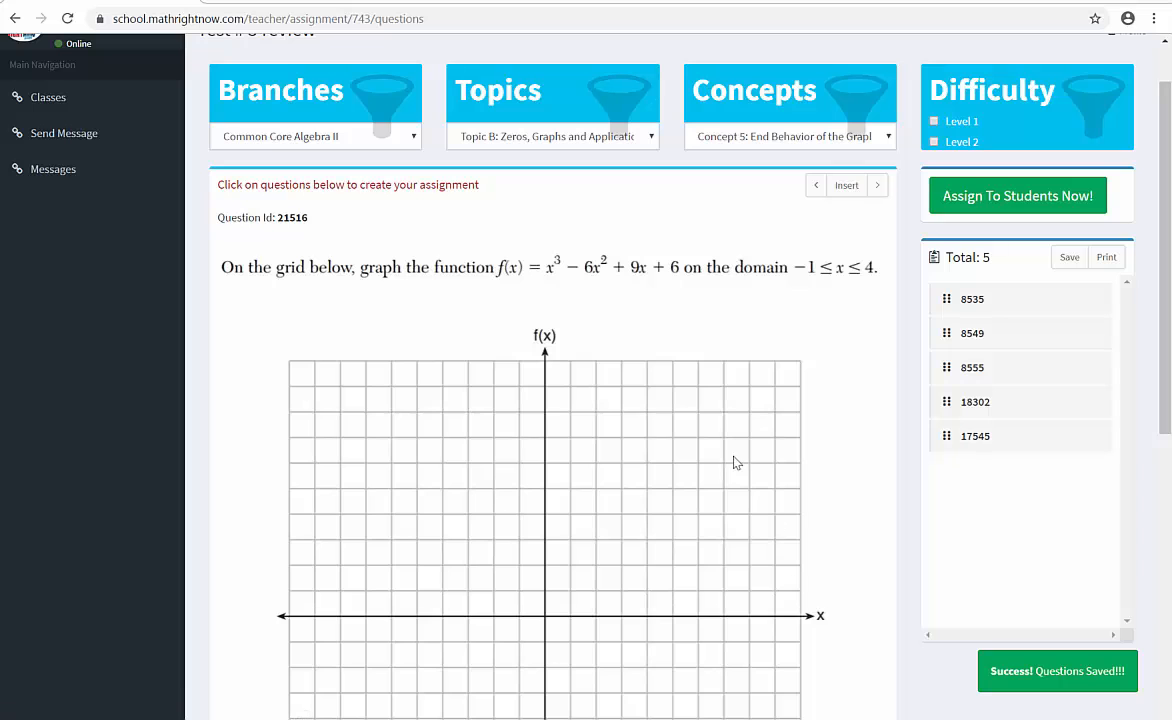
scroll(699, 353, "down", 4)
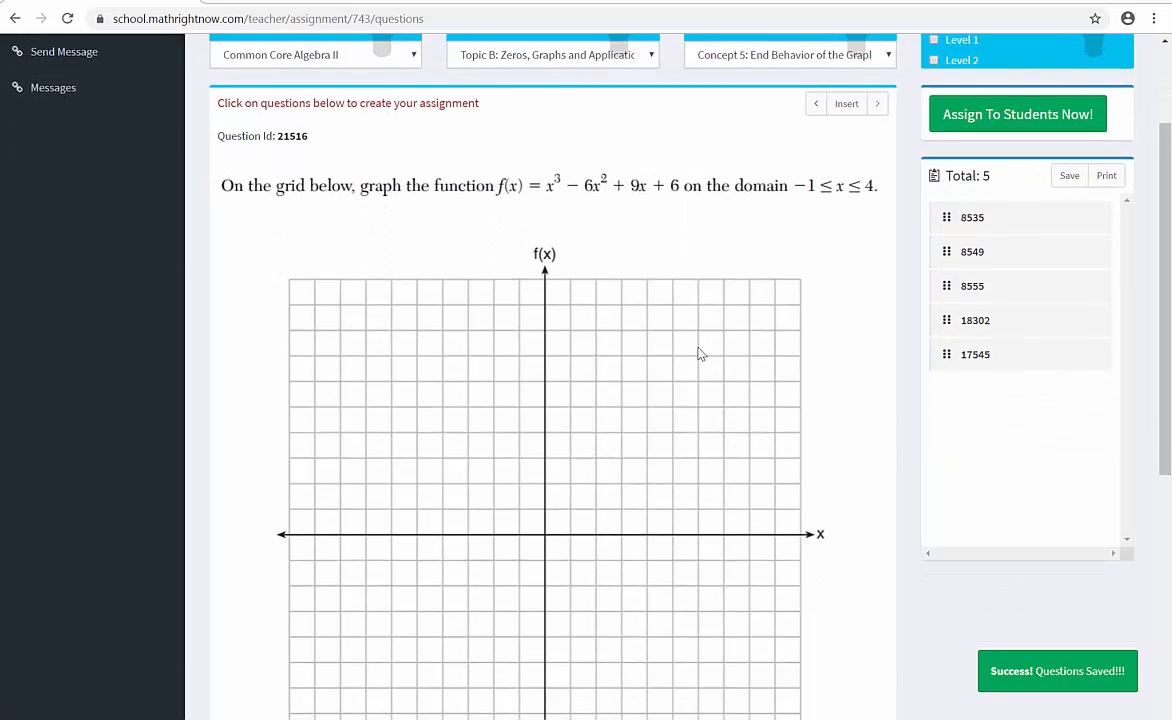
scroll(699, 353, "down", 5)
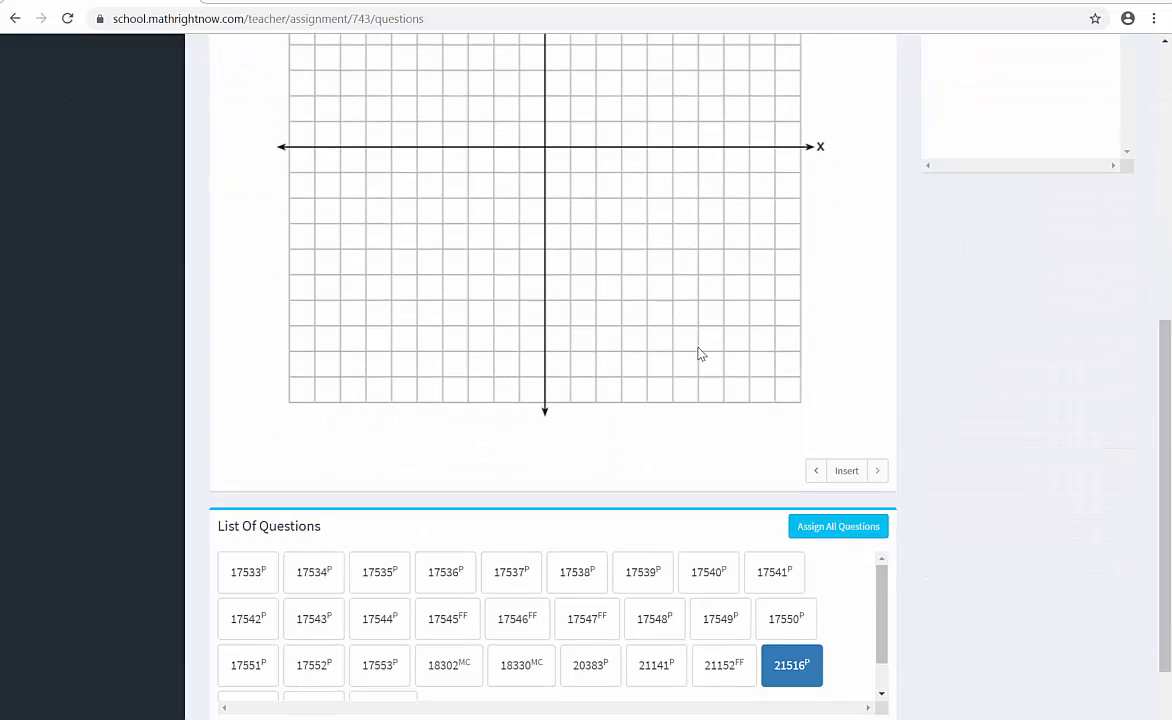
scroll(699, 353, "up", 10)
left_click(848, 256)
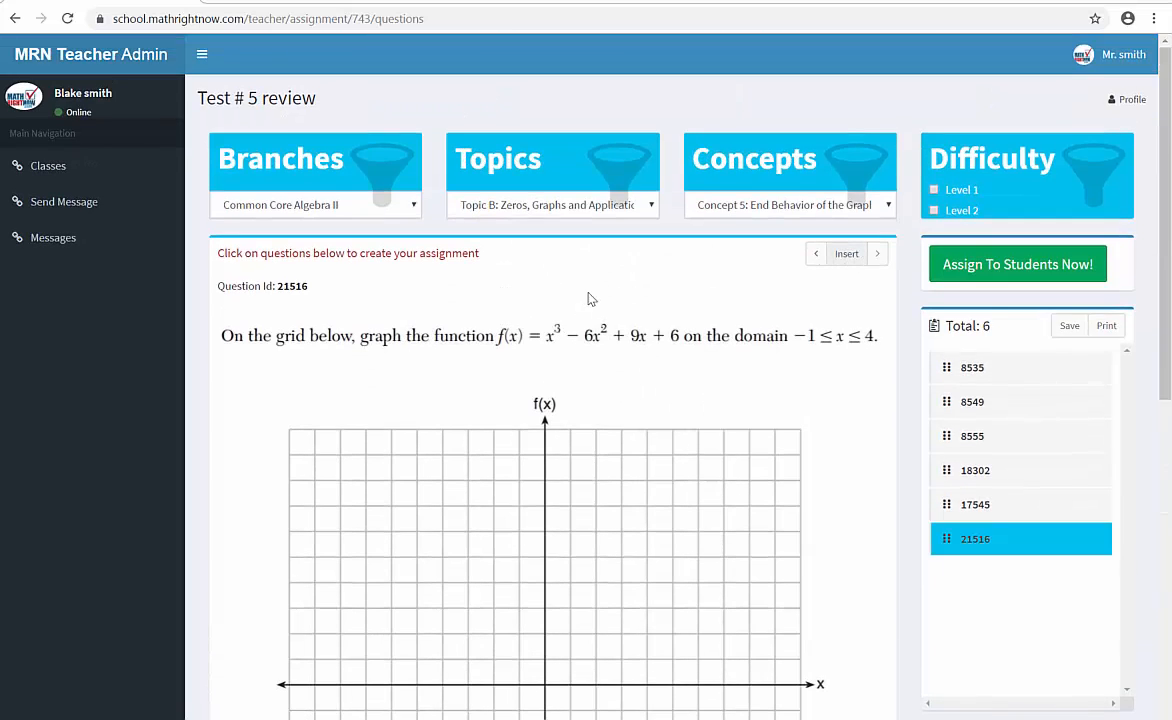
- Save the selected questions and assign the Test # 5 review assignment to students
left_click(1068, 328)
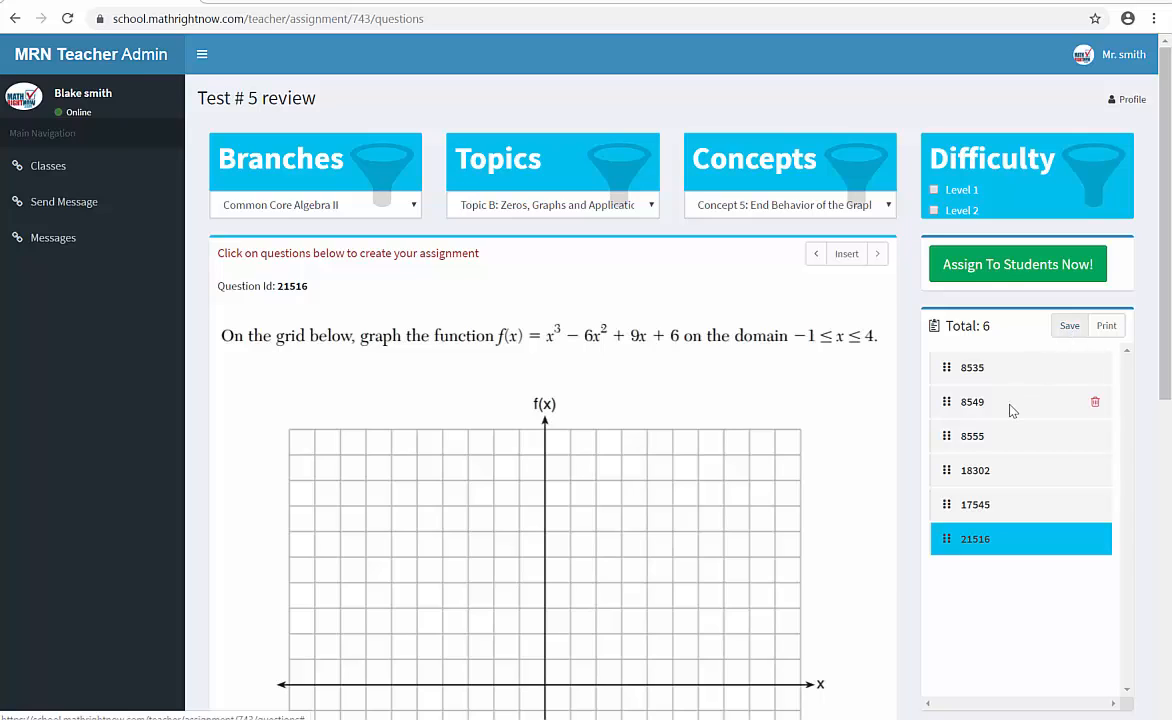
left_click(1000, 273)
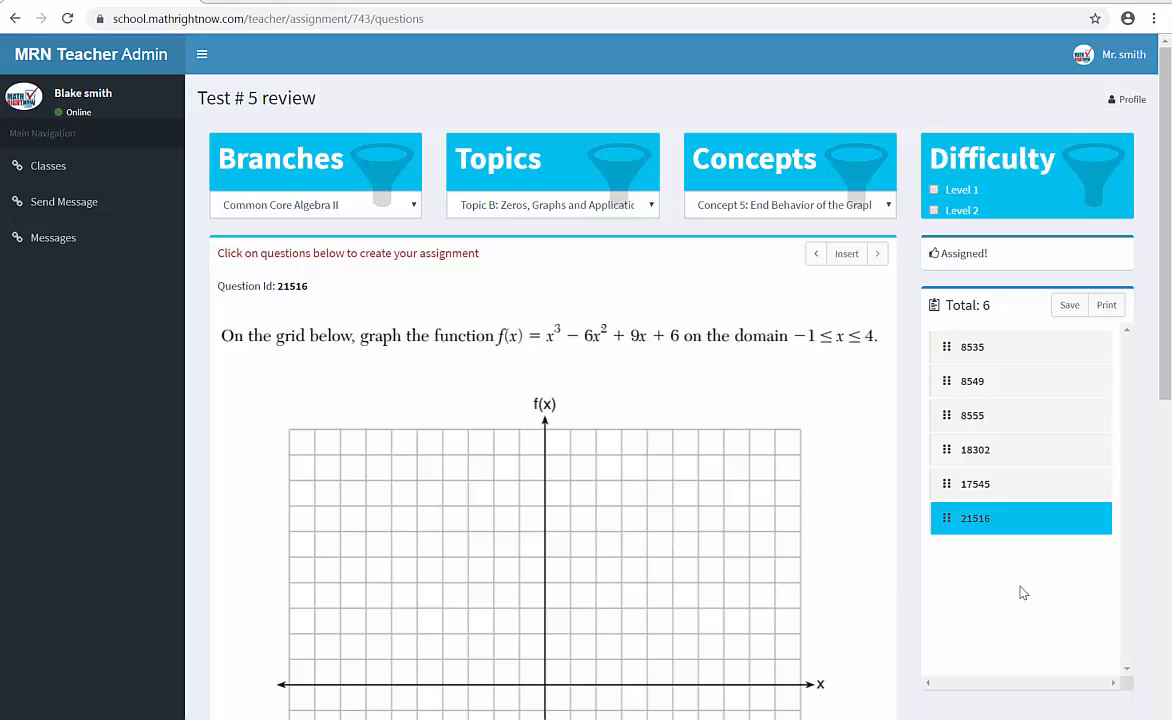
- Open the results of the Test # 5 review assignment from the Algebra 2 period 4 class's assignments
left_click(55, 175)
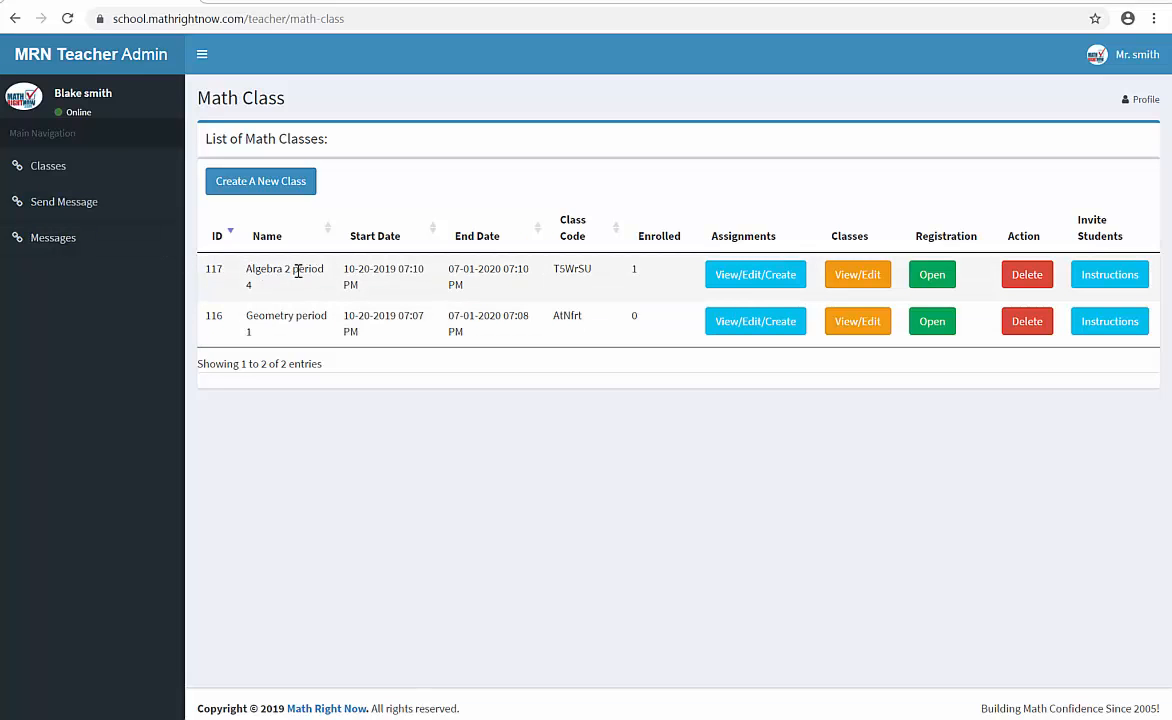
left_click(758, 280)
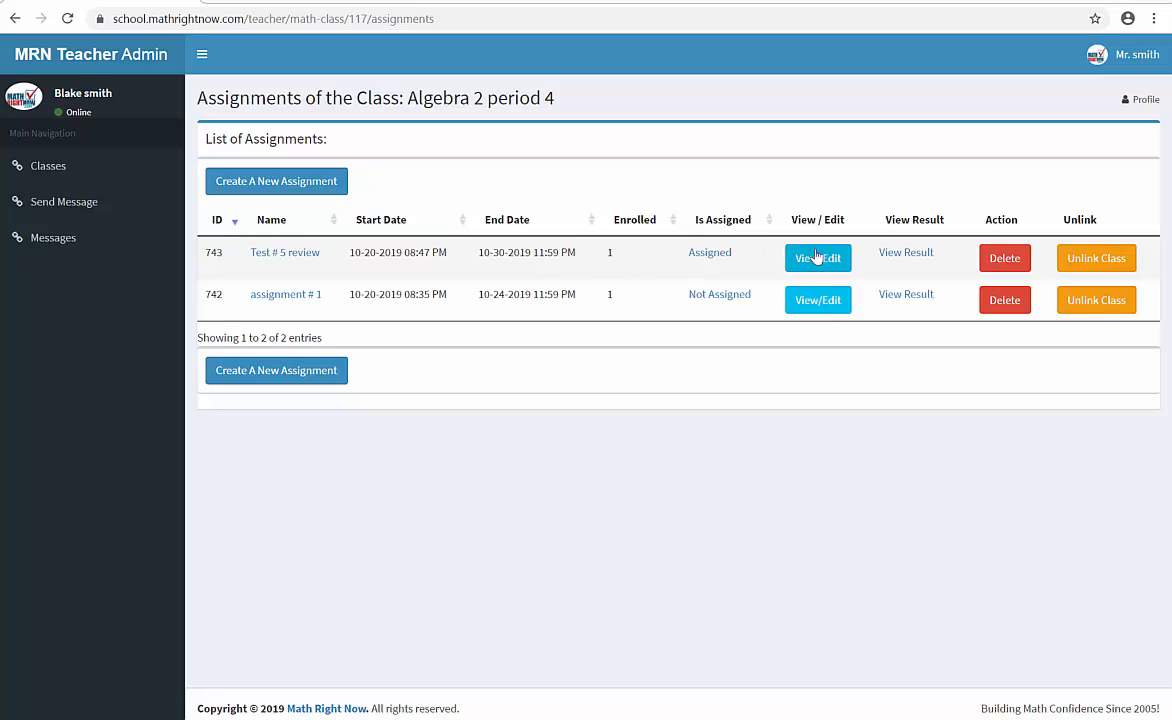
left_click(904, 256)
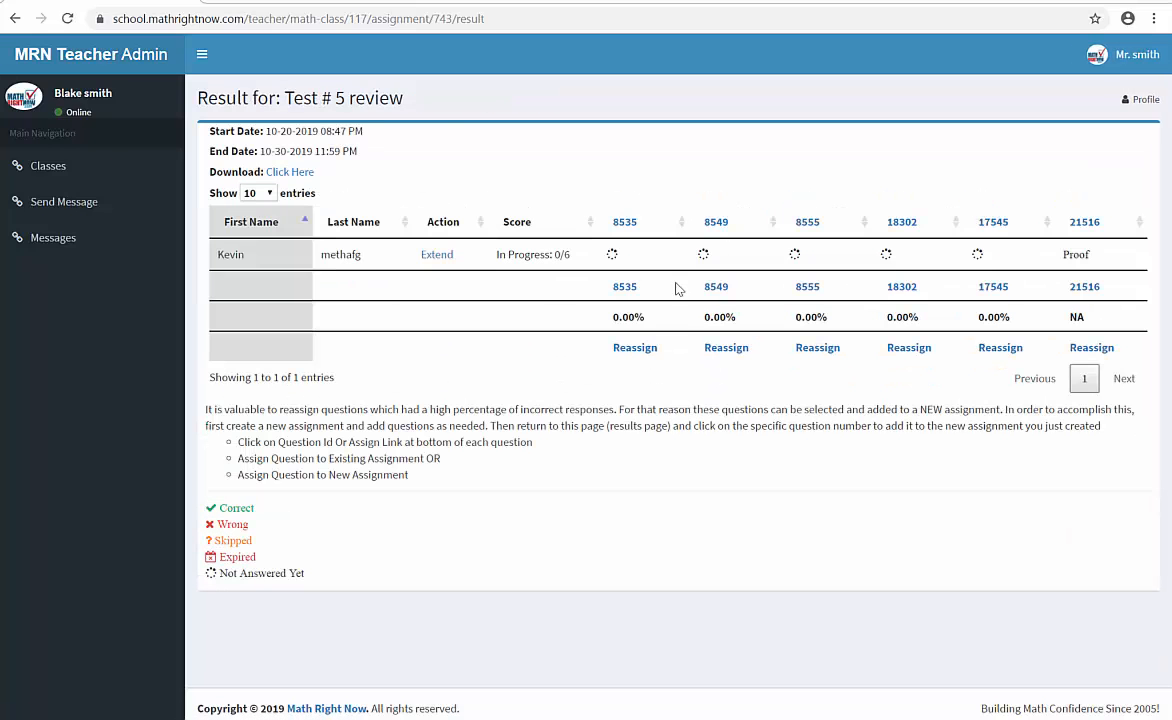